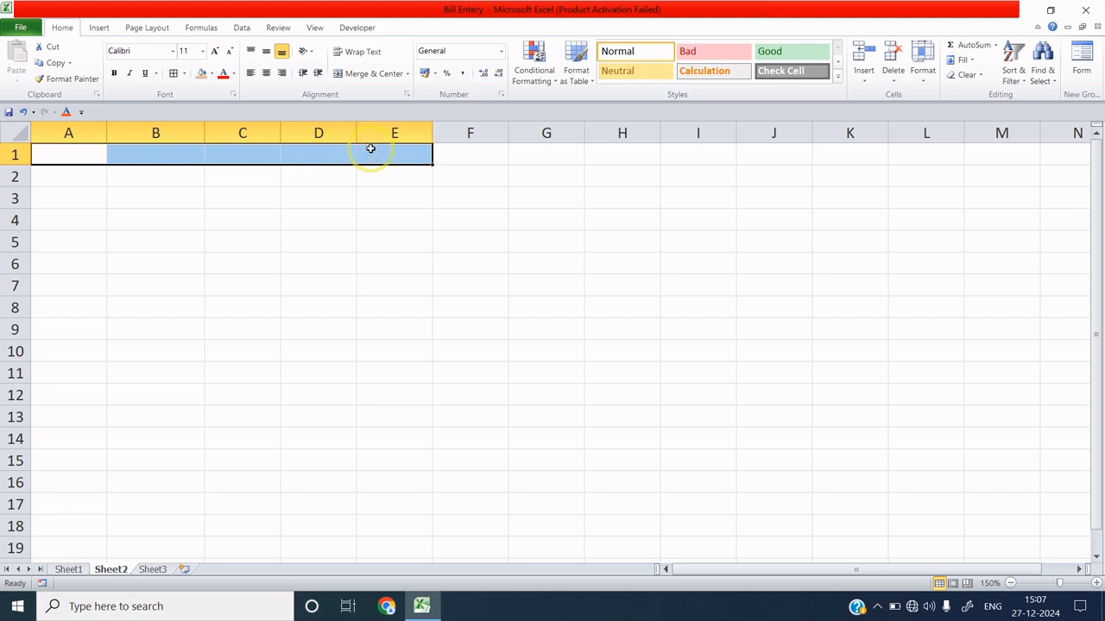
- Merge and center A1:E1 and enter the title "Computer Versed Pvt. Ltd." at font size 16
{"action": "left_click", "coordinate": [373, 74]}
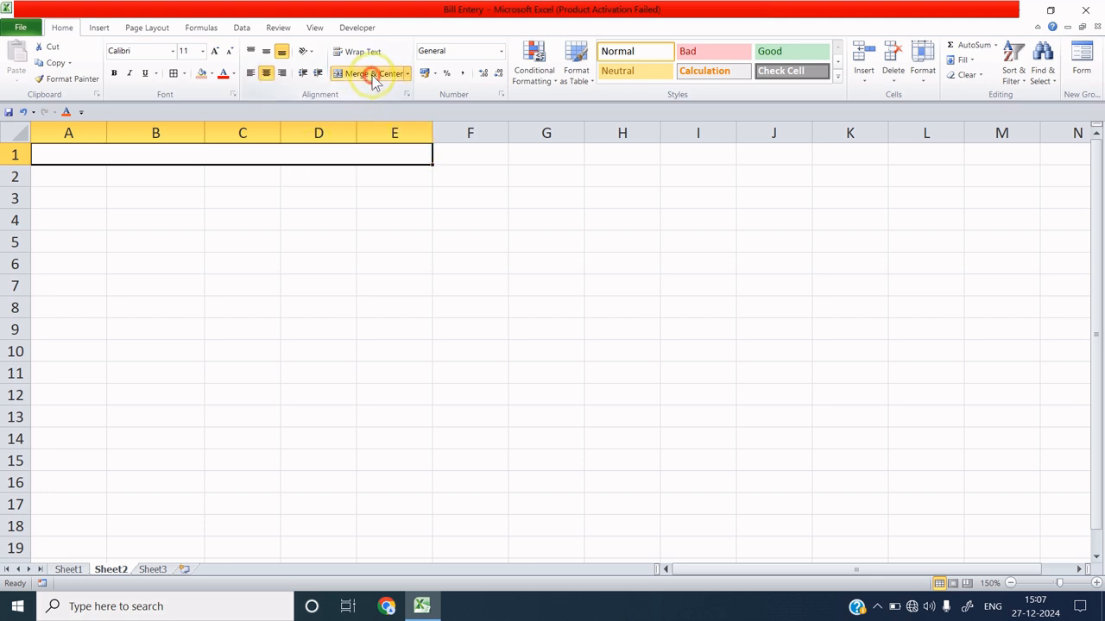
{"action": "double_click", "coordinate": [246, 152]}
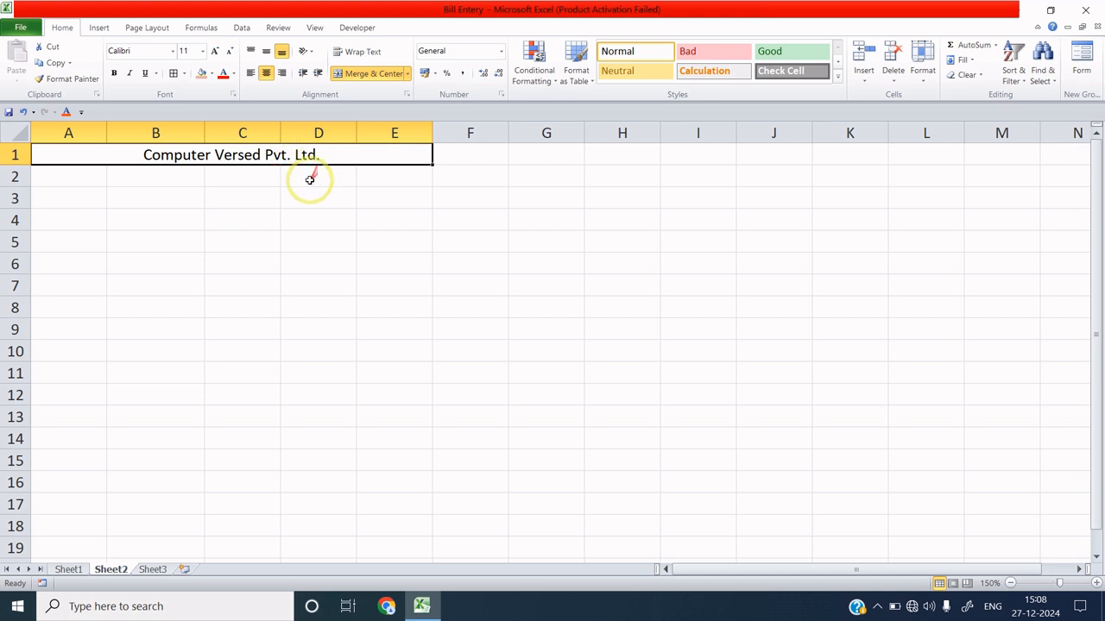
{"action": "left_click", "coordinate": [215, 52]}
{"action": "left_click", "coordinate": [215, 53]}
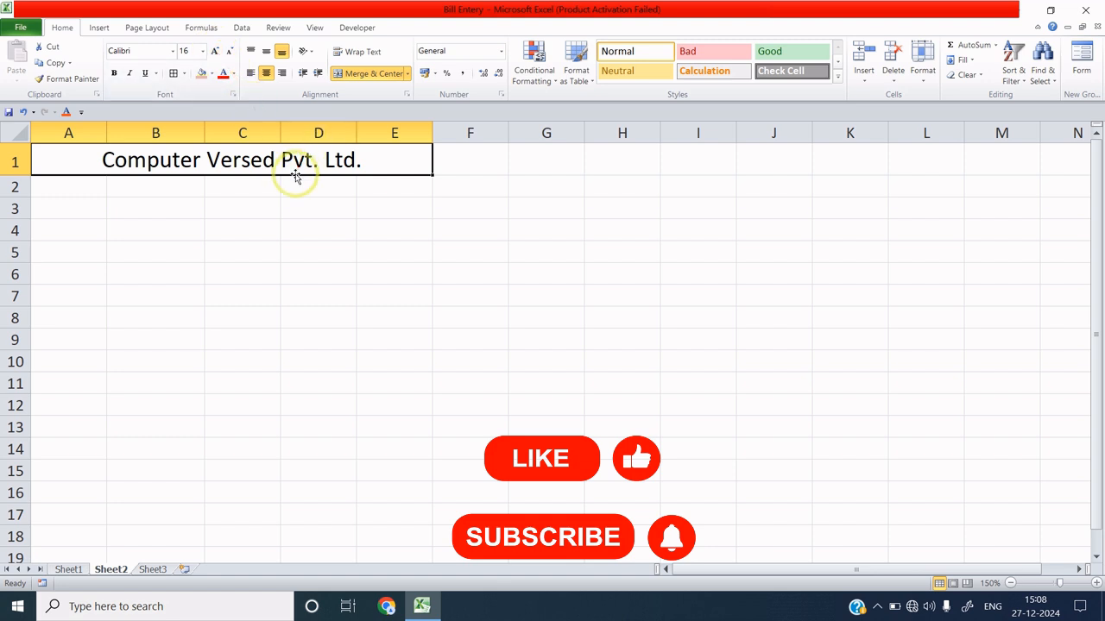
- Fill the company title cell in row 1 with light red and make its text bold
{"action": "left_click", "coordinate": [210, 74]}
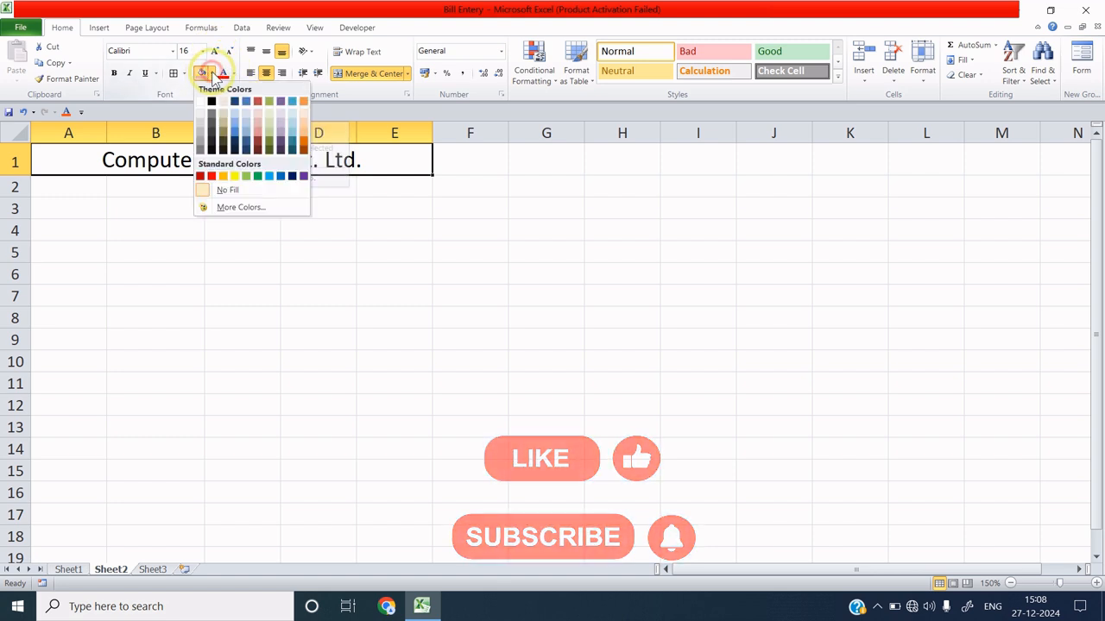
{"action": "left_click", "coordinate": [256, 122]}
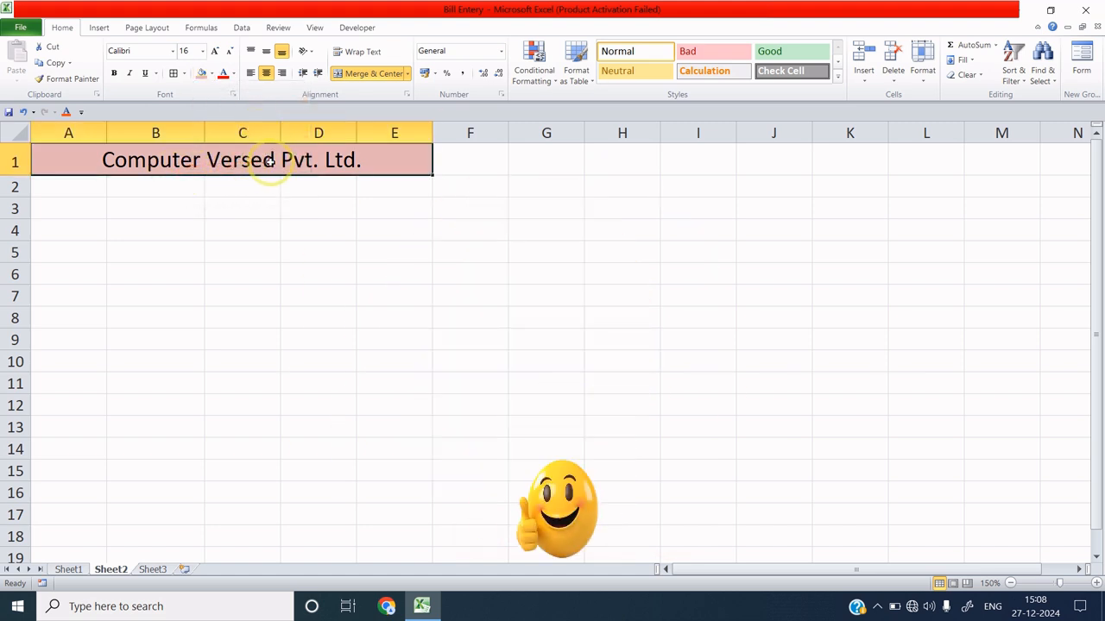
{"action": "left_click", "coordinate": [114, 73]}
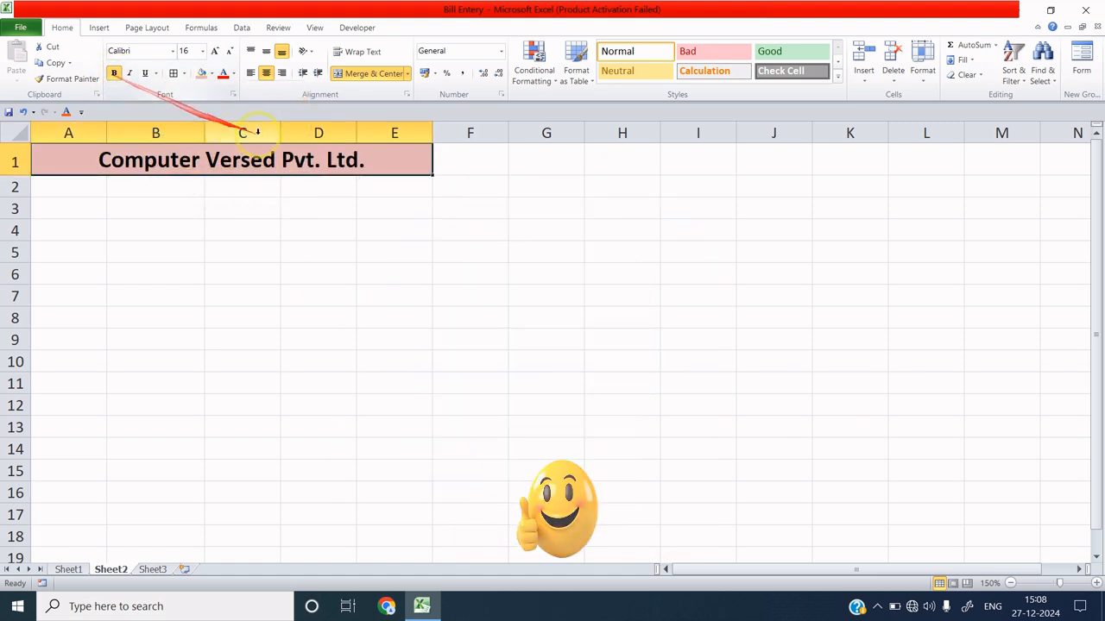
{"action": "left_click", "coordinate": [317, 202]}
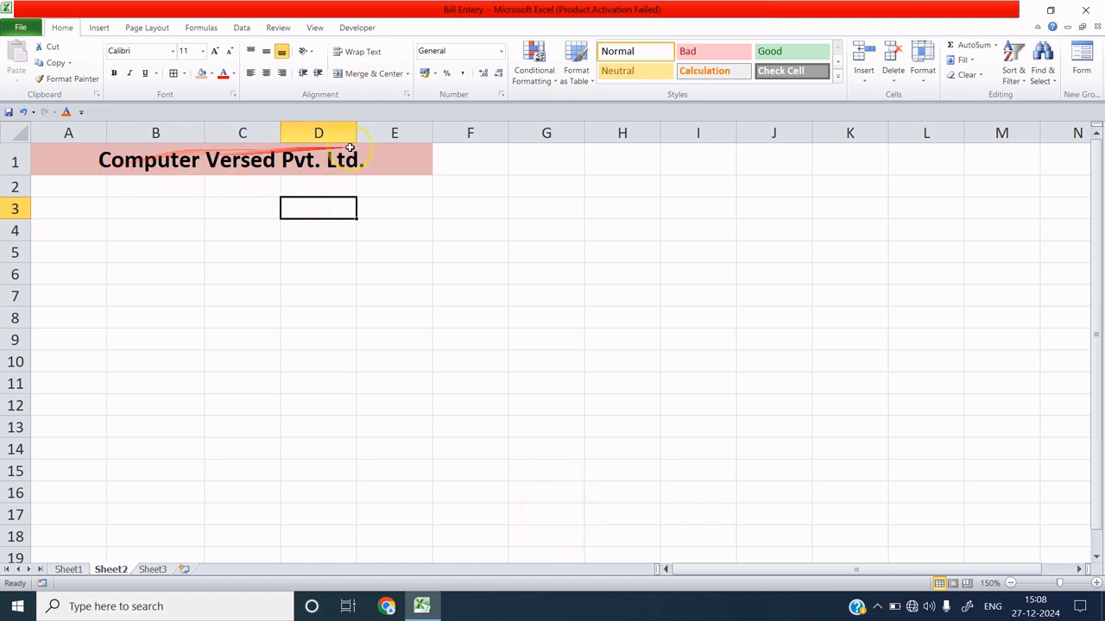
- Merge and center A2:E2 and enter the company's address in bold
{"action": "left_click_drag", "start_coordinate": [65, 185], "coordinate": [372, 187]}
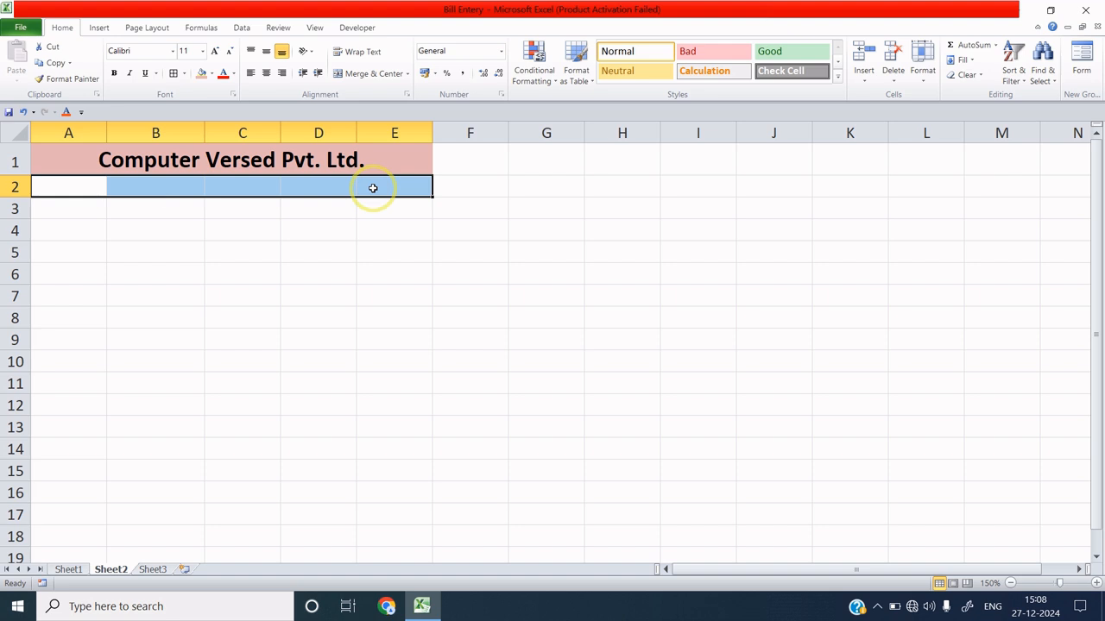
{"action": "left_click", "coordinate": [366, 75]}
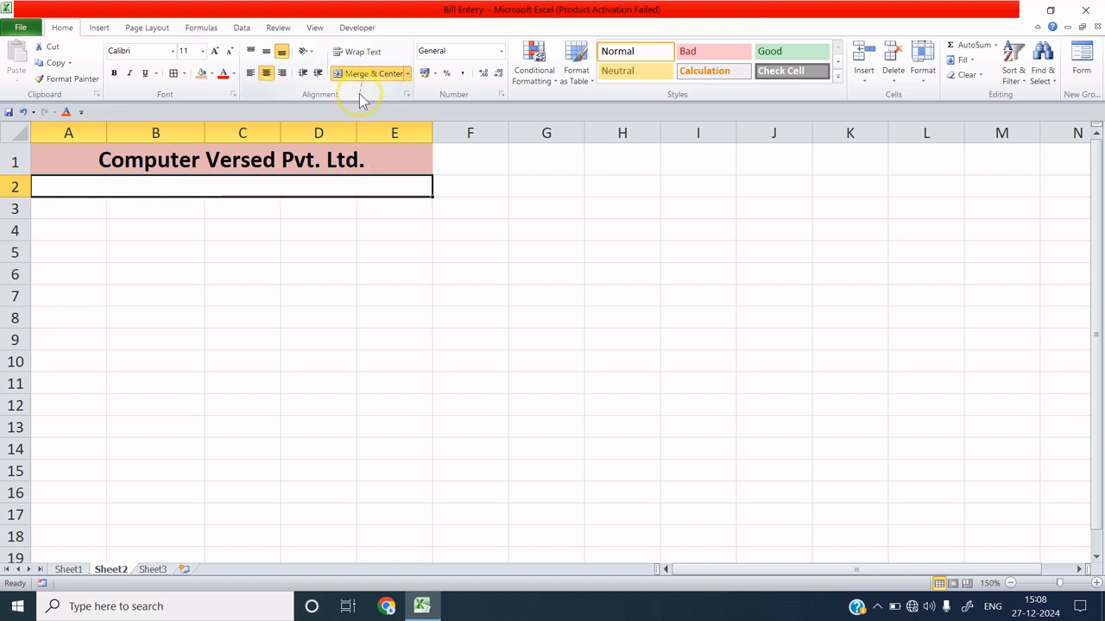
{"action": "double_click", "coordinate": [214, 183]}
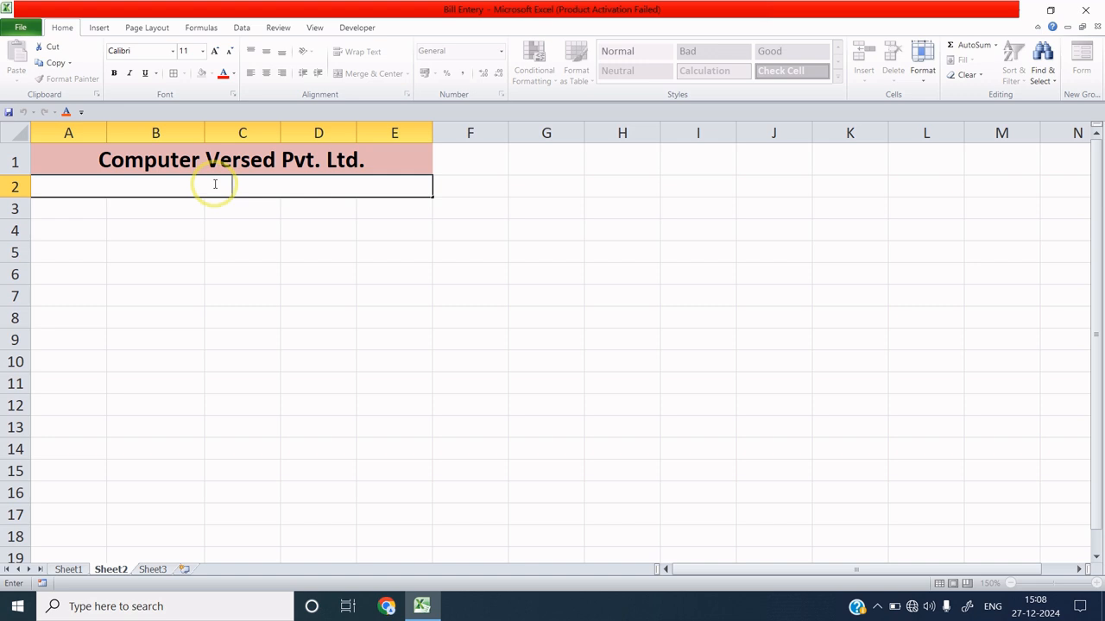
{"action": "type", "text": "M"}
{"action": "type", "text": "ahadewa Road Basti - UP"}
{"action": "key", "text": "ctrl+Return"}
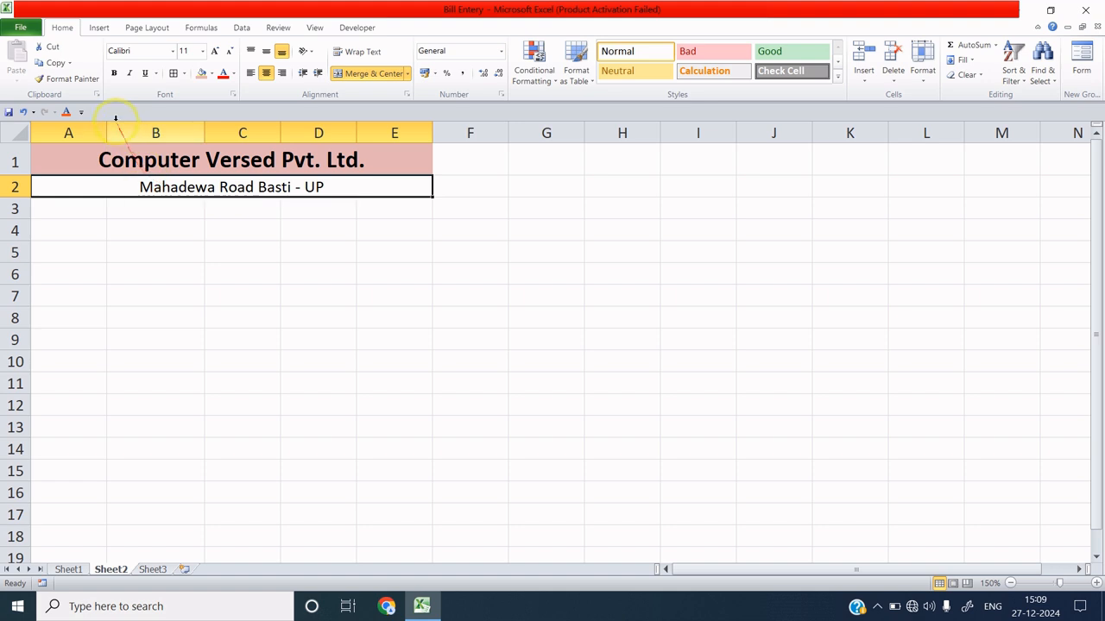
{"action": "left_click", "coordinate": [115, 74]}
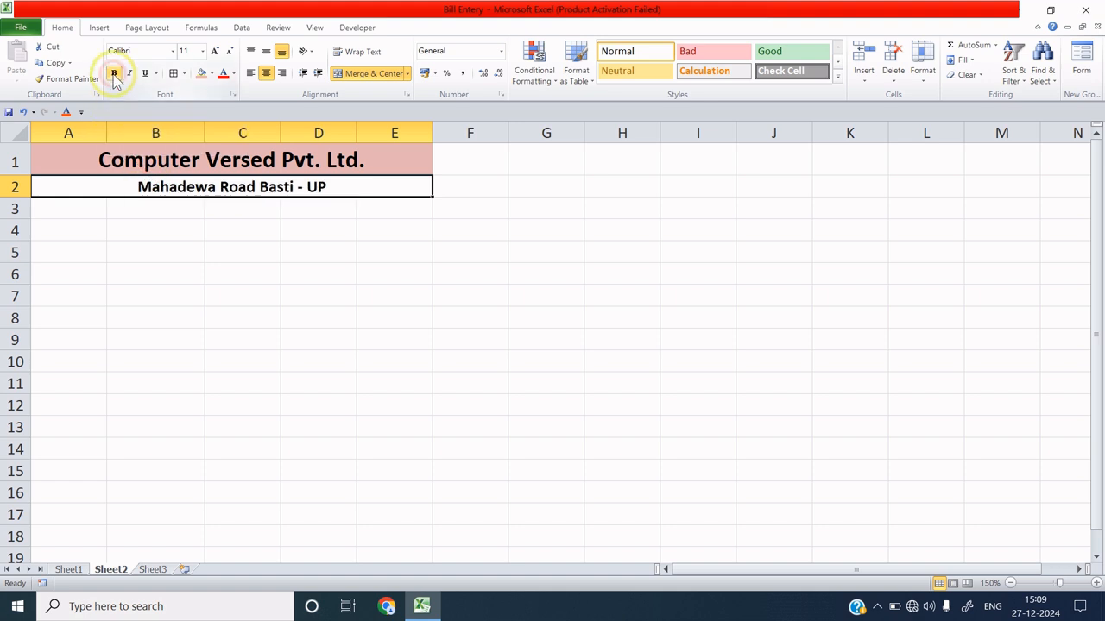
{"action": "left_click", "coordinate": [95, 209]}
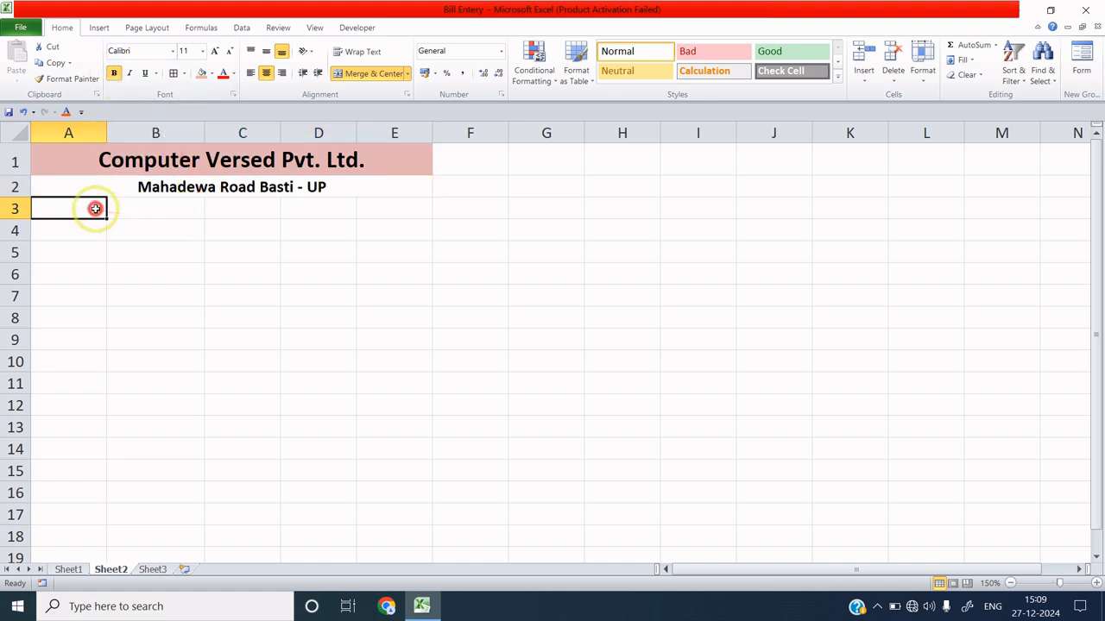
- Merge and center A3:E3 and enter the heading "Bill Invoice"
{"action": "left_click_drag", "start_coordinate": [96, 209], "coordinate": [376, 211]}
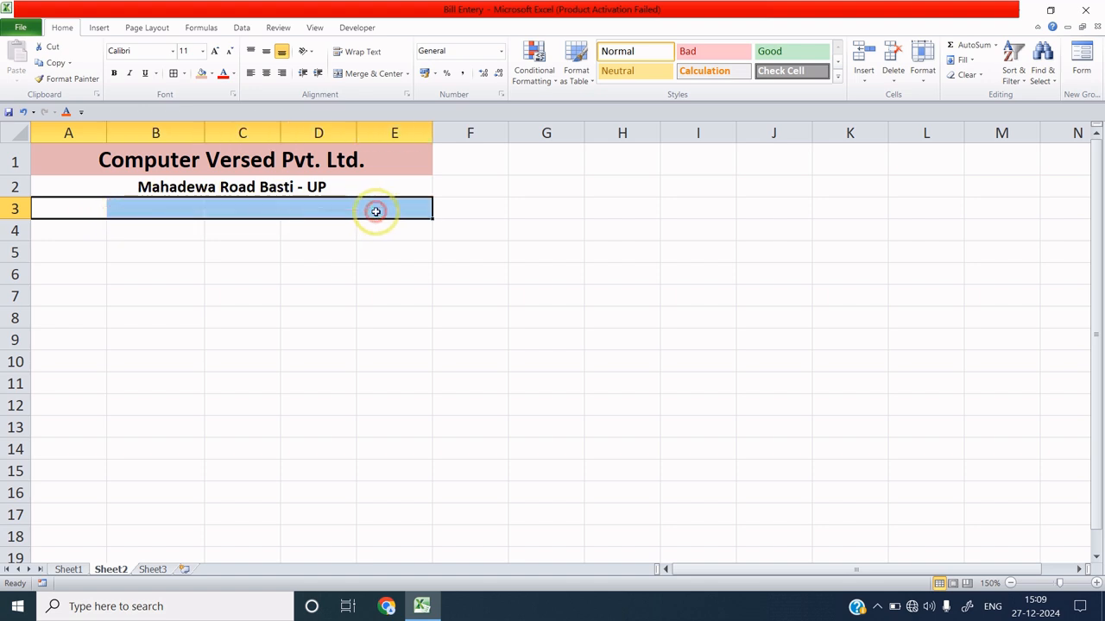
{"action": "left_click", "coordinate": [352, 74]}
{"action": "double_click", "coordinate": [208, 209]}
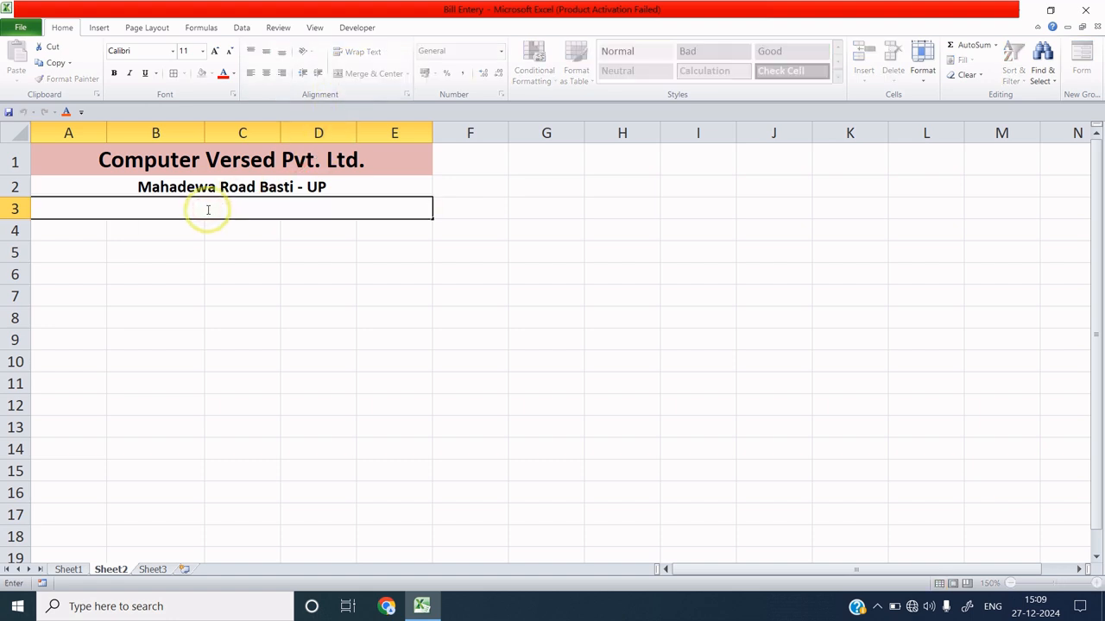
{"action": "type", "text": "Bill Invoice"}
{"action": "key", "text": "ctrl+Return"}
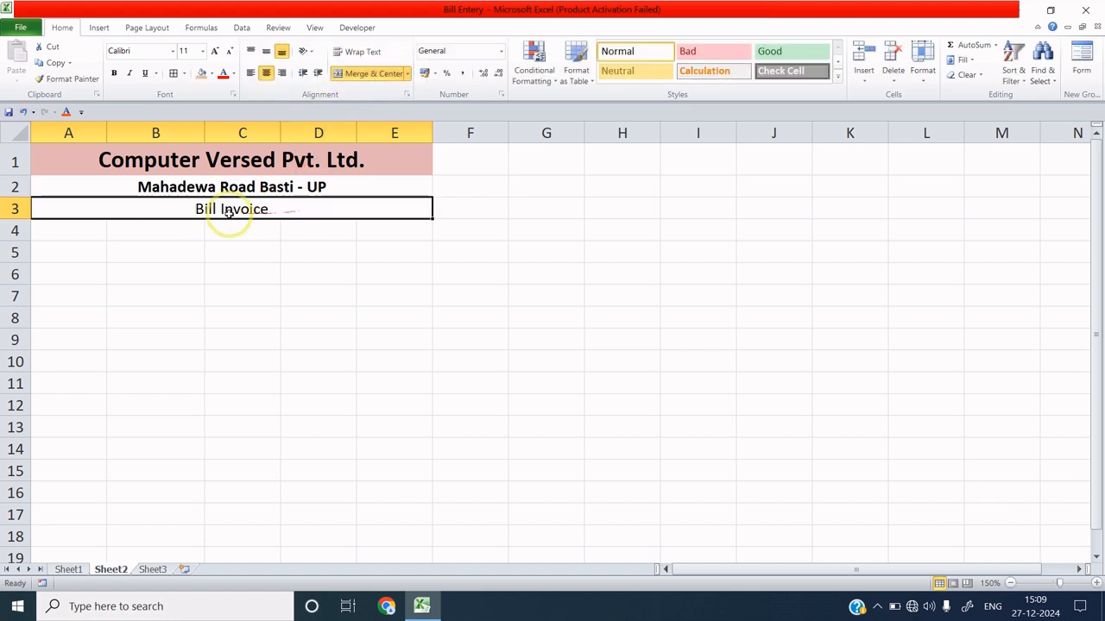
- Format the Bill Invoice heading as bold, font size 14, with the same light red fill as the company title
{"action": "left_click", "coordinate": [215, 51]}
{"action": "left_click", "coordinate": [215, 51]}
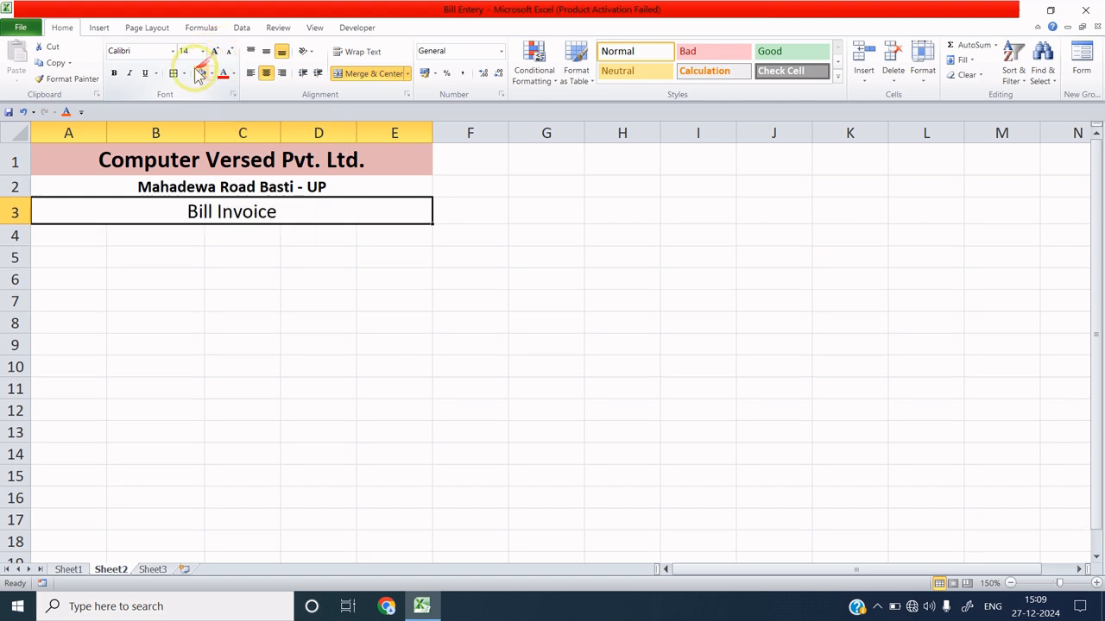
{"action": "left_click", "coordinate": [113, 74]}
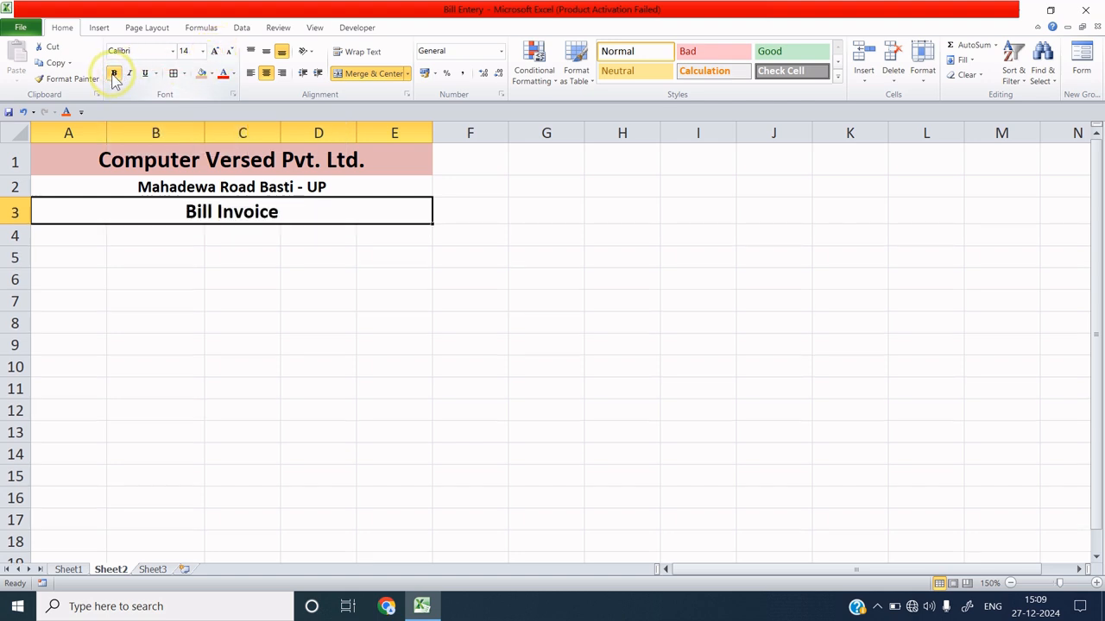
{"action": "left_click", "coordinate": [211, 75]}
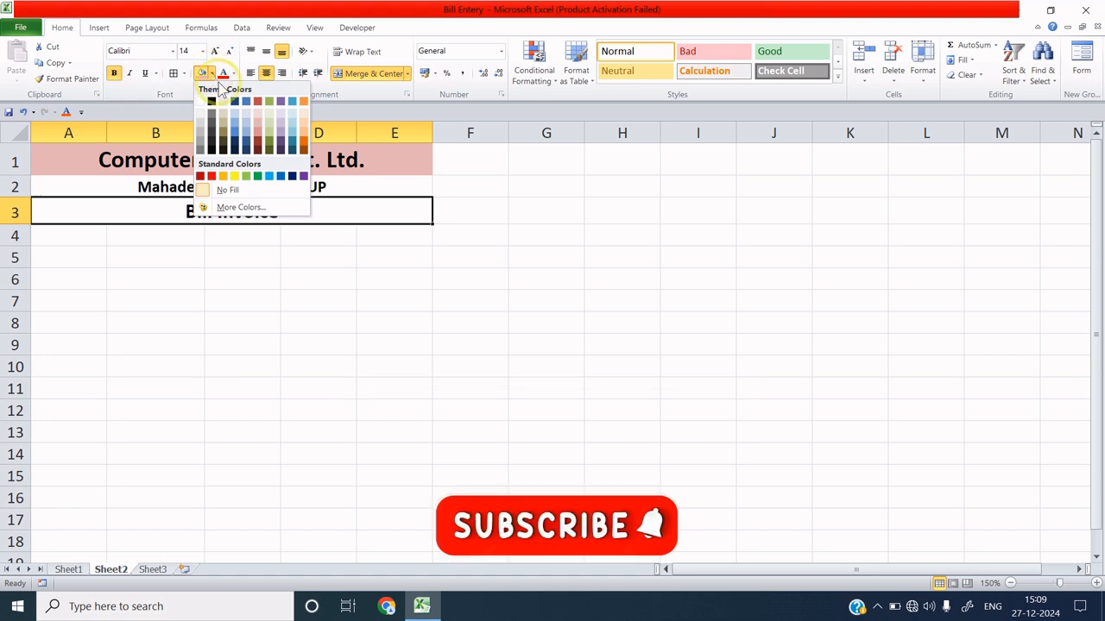
{"action": "left_click", "coordinate": [258, 122]}
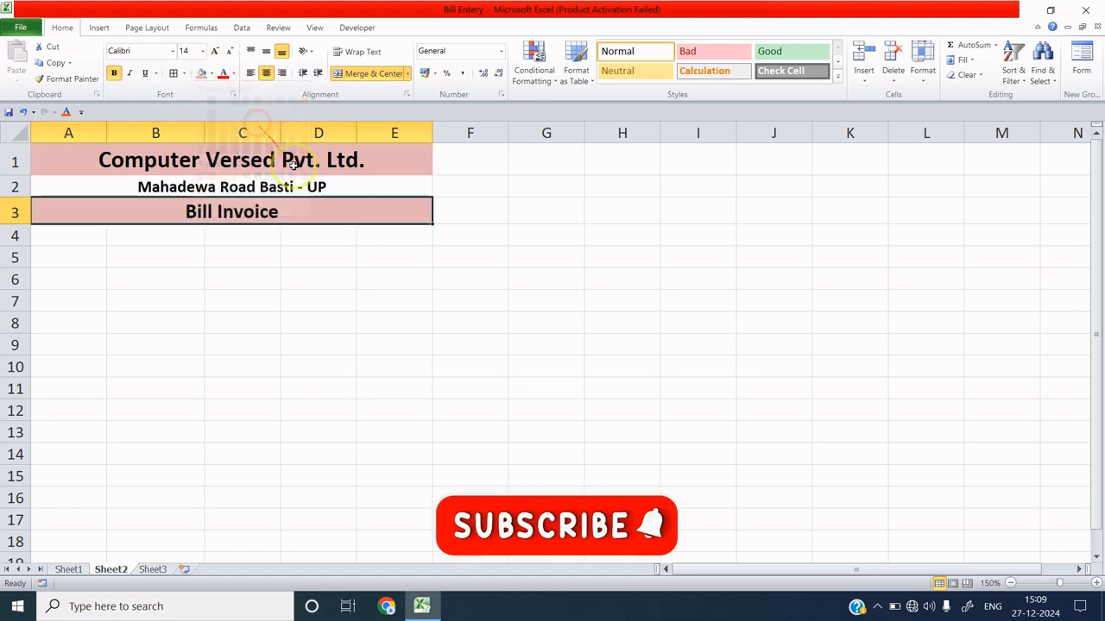
{"action": "left_click", "coordinate": [316, 247]}
{"action": "left_click", "coordinate": [377, 158]}
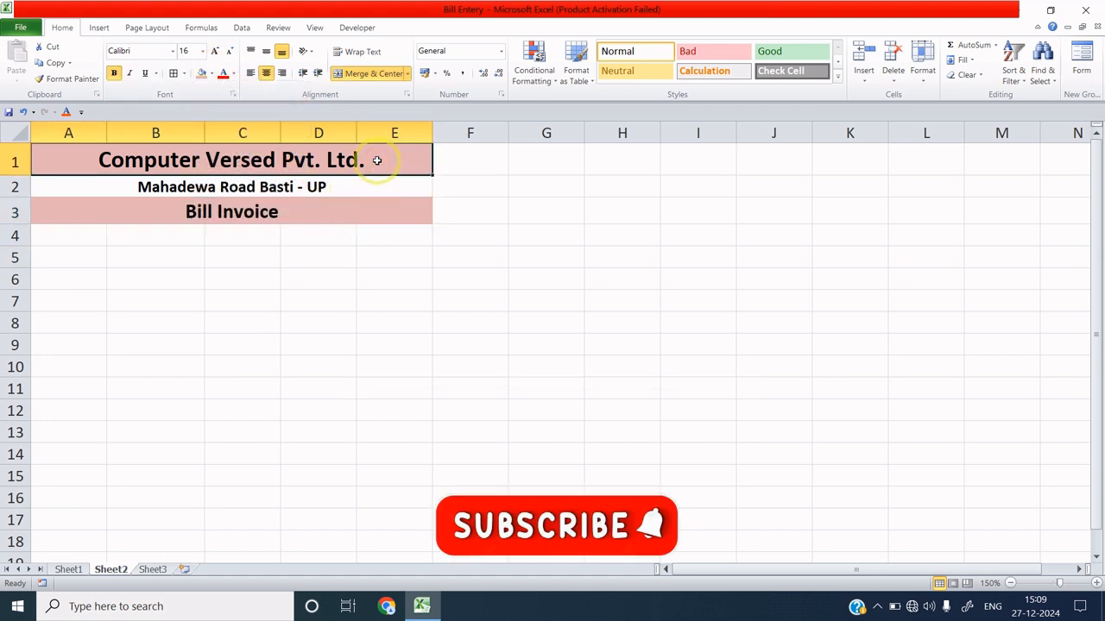
{"action": "left_click", "coordinate": [379, 213]}
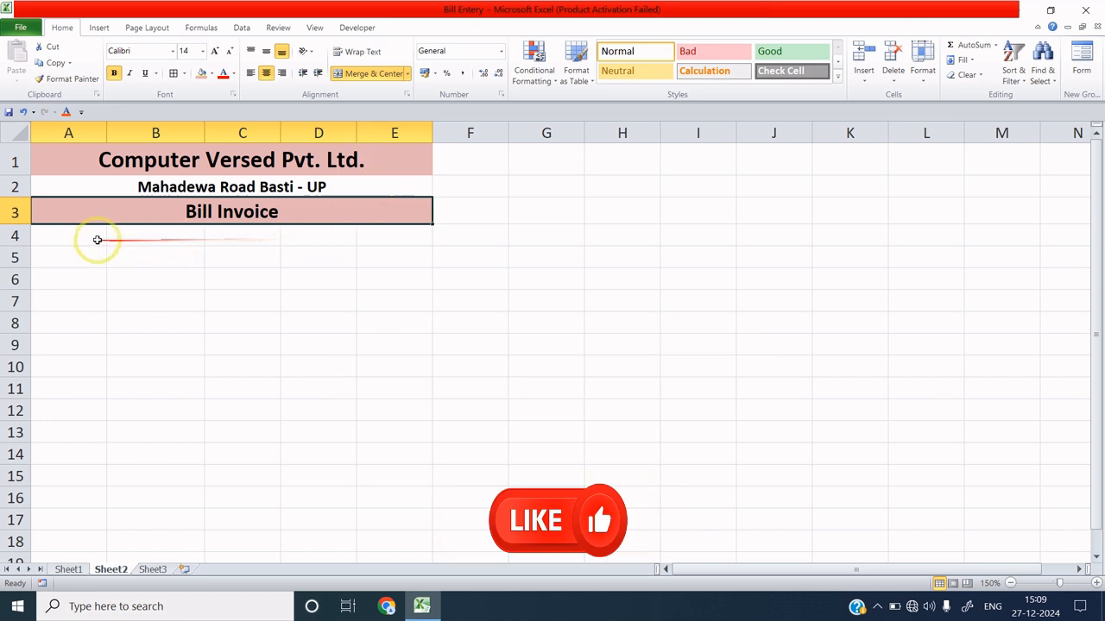
- Apply all borders to the range A1:E14
{"action": "left_click", "coordinate": [68, 165]}
{"action": "left_click_drag", "start_coordinate": [87, 186], "coordinate": [147, 444]}
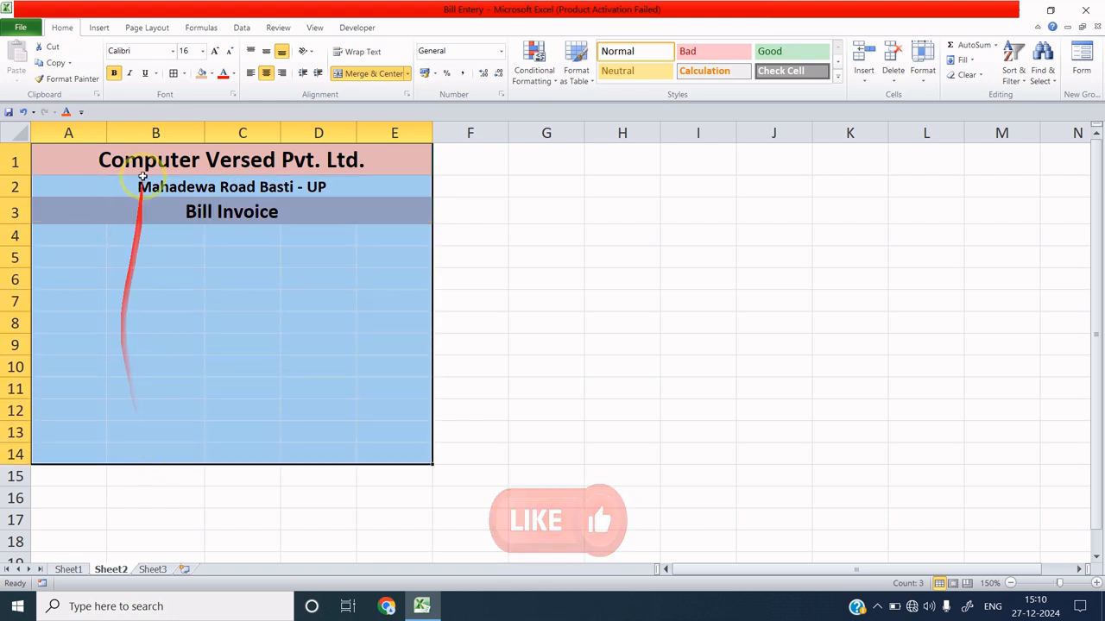
{"action": "left_click", "coordinate": [183, 74]}
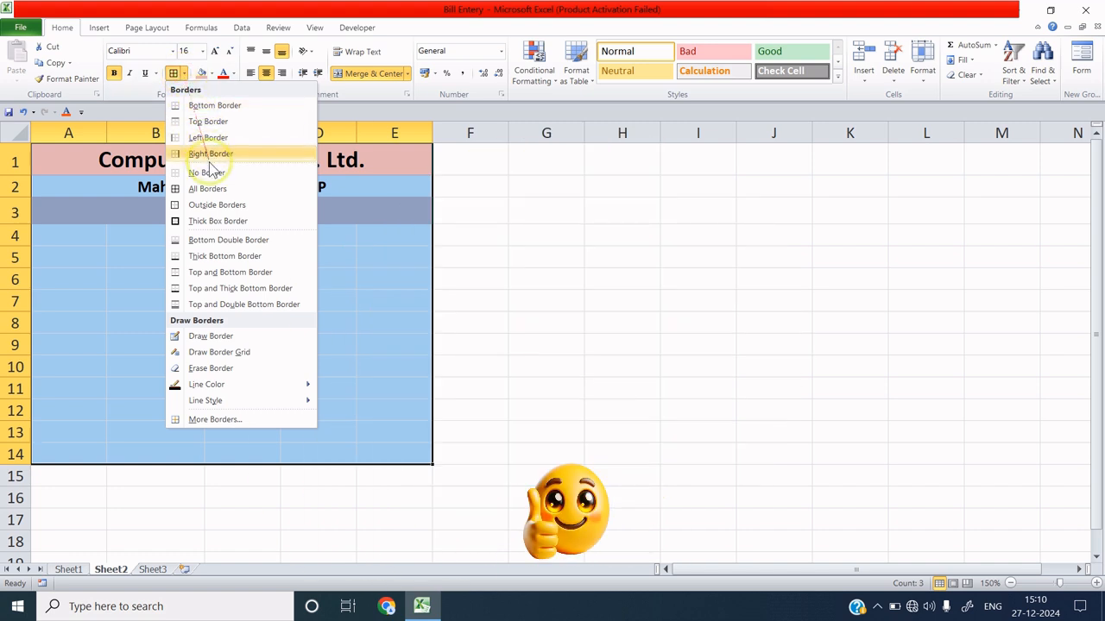
{"action": "left_click", "coordinate": [217, 189]}
{"action": "left_click", "coordinate": [304, 253]}
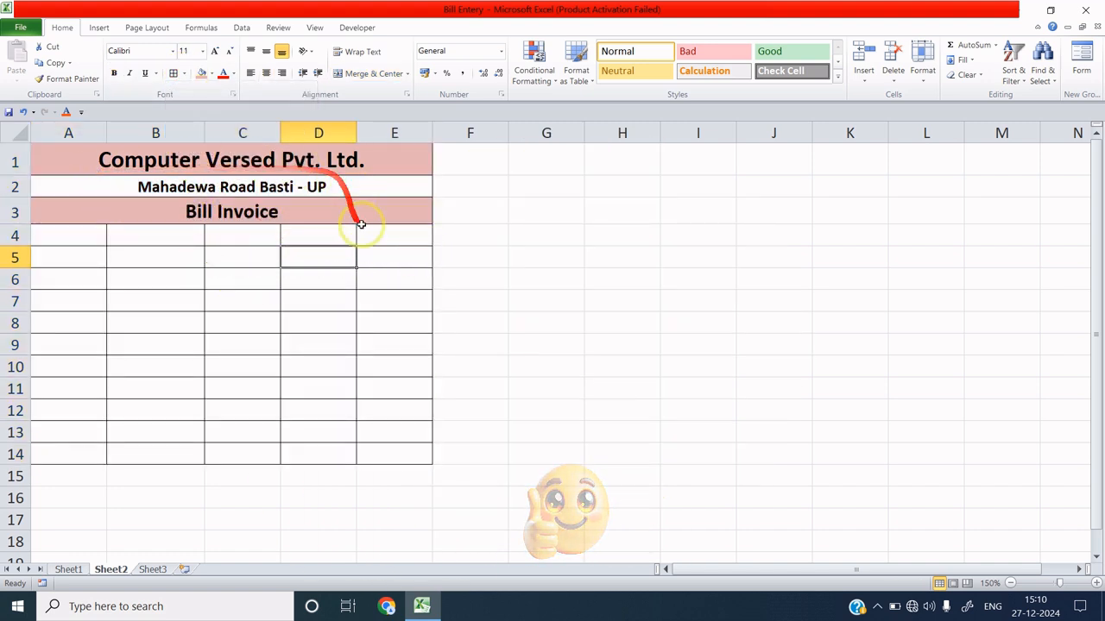
- Enter the column headers Bill No., Name of Item, Quantity, Rate and Amount in cells A4 to E4
{"action": "left_click", "coordinate": [86, 239]}
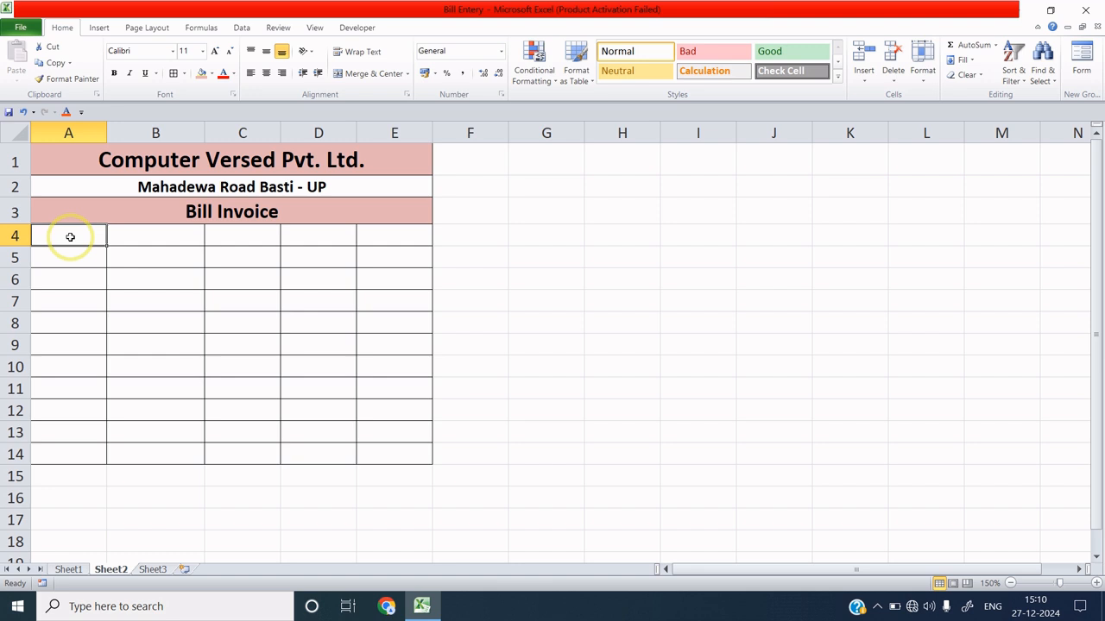
{"action": "type", "text": "Bill No."}
{"action": "left_click", "coordinate": [127, 242]}
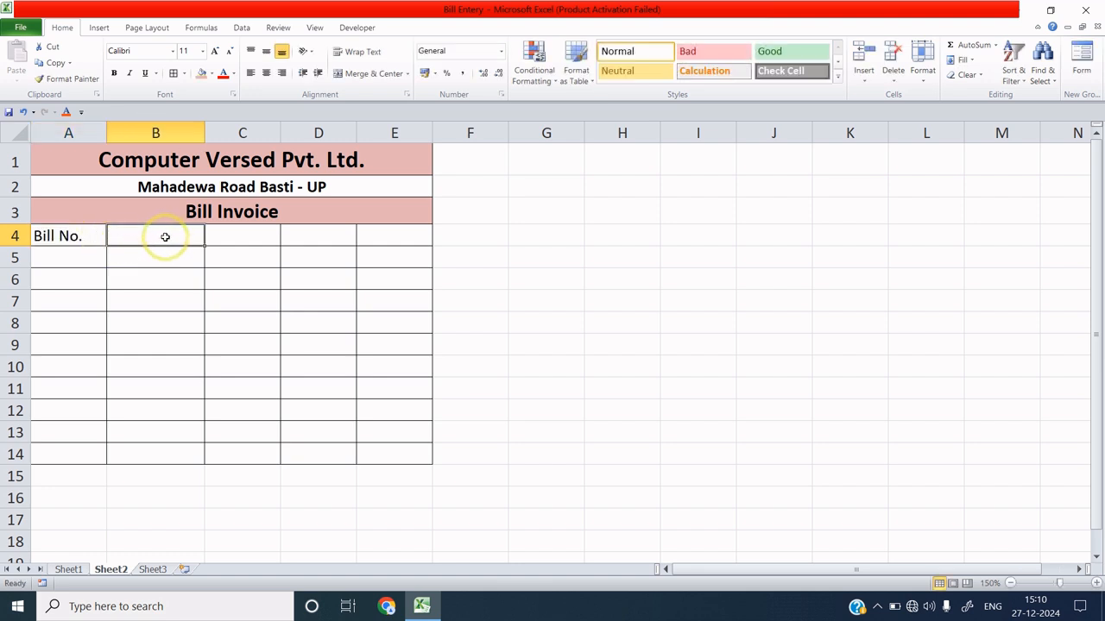
{"action": "type", "text": "Name of Item"}
{"action": "left_click", "coordinate": [217, 242]}
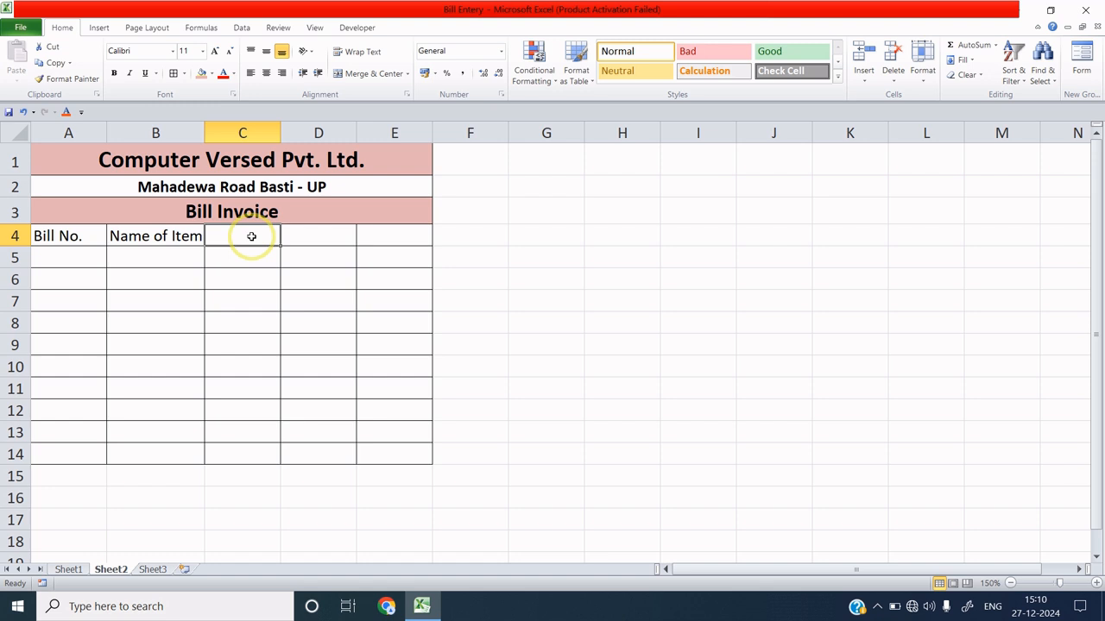
{"action": "type", "text": "Quantity"}
{"action": "left_click", "coordinate": [320, 237]}
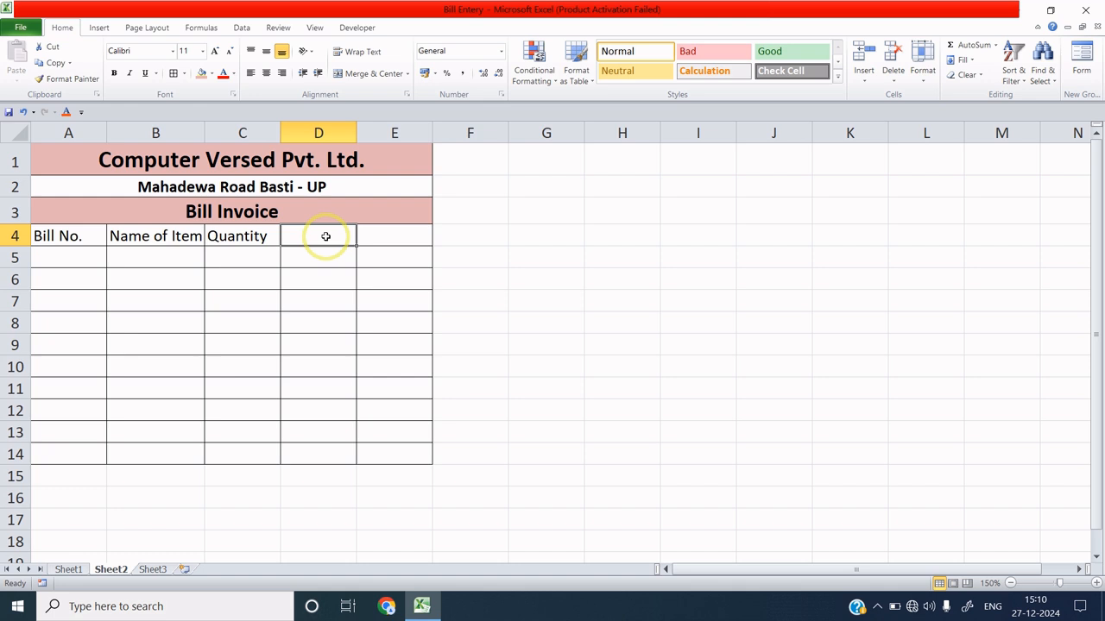
{"action": "type", "text": "Rate"}
{"action": "left_click", "coordinate": [377, 236]}
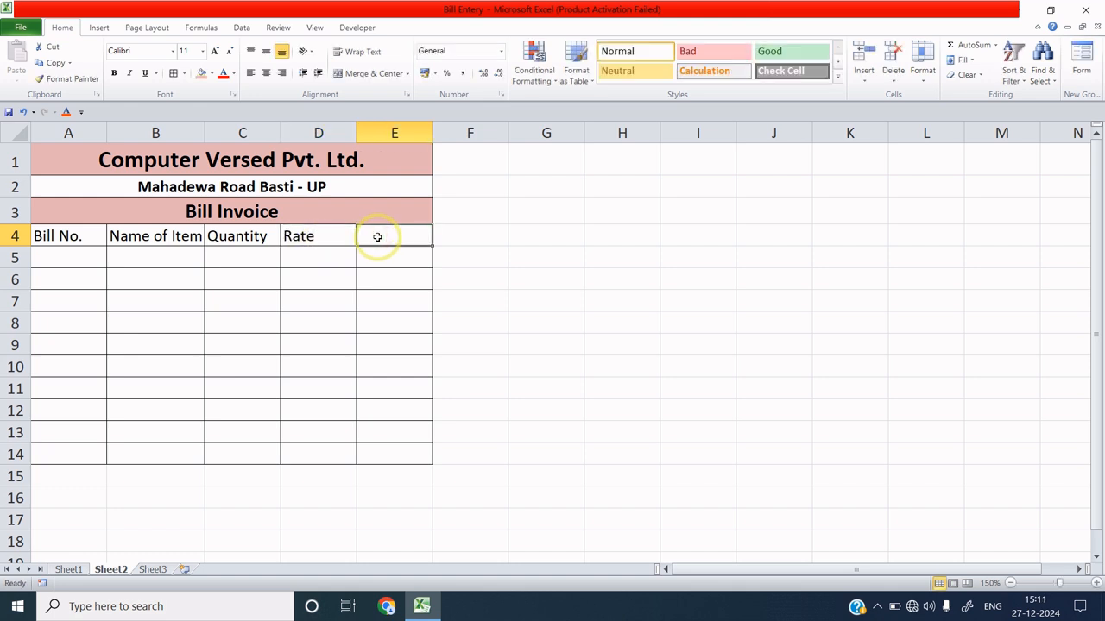
{"action": "type", "text": "Amount"}
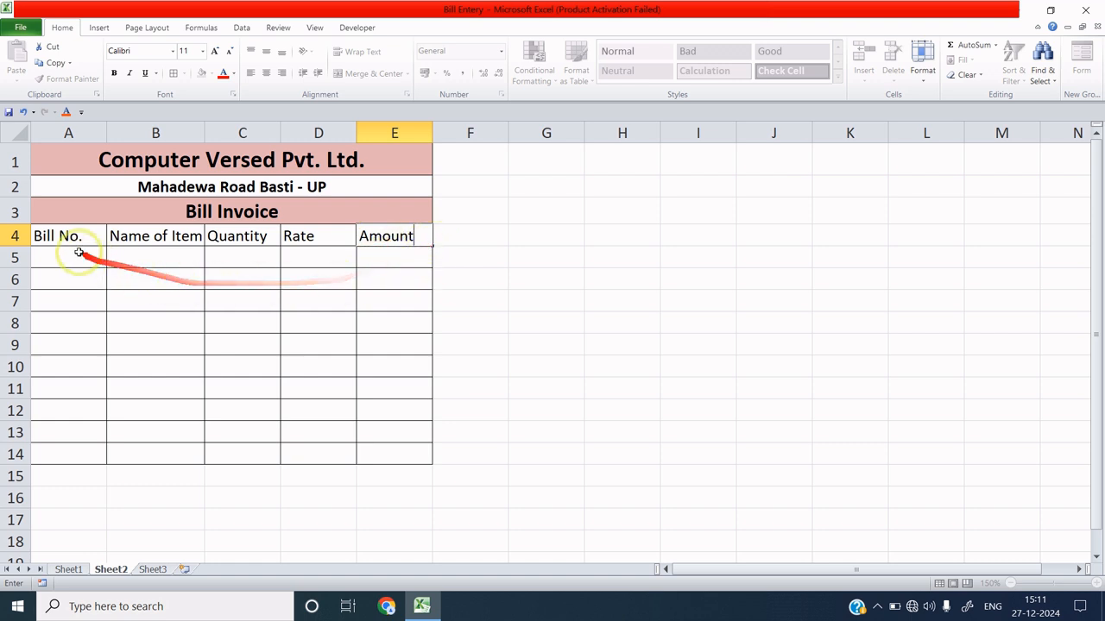
- Make the column headers in A4:E4 bold and fill them with light gray
{"action": "left_click_drag", "start_coordinate": [76, 242], "coordinate": [386, 244]}
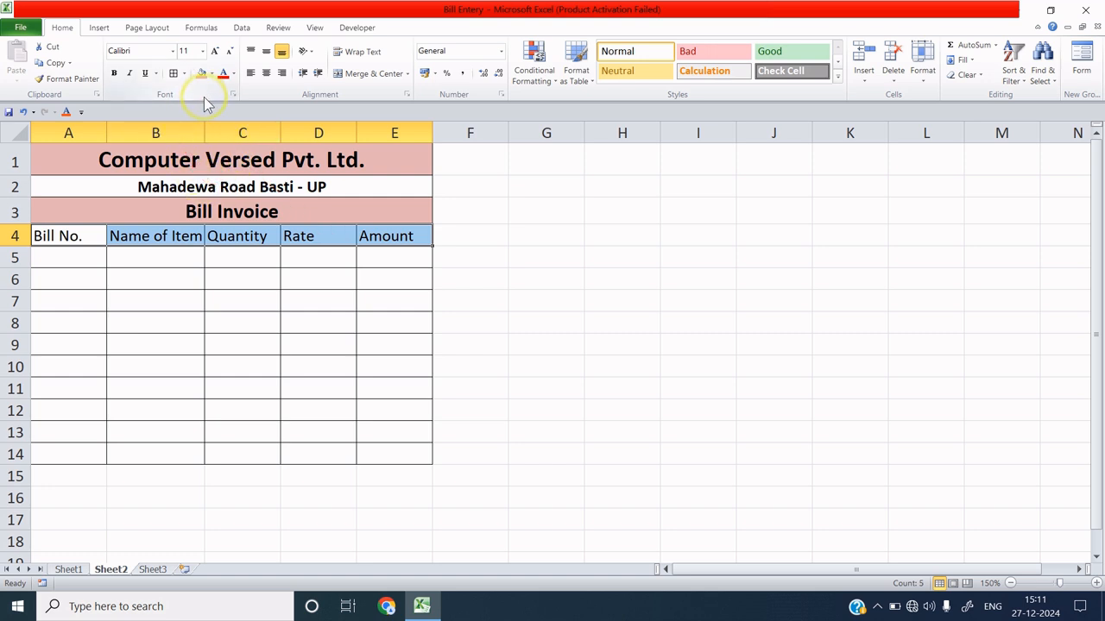
{"action": "left_click", "coordinate": [116, 74]}
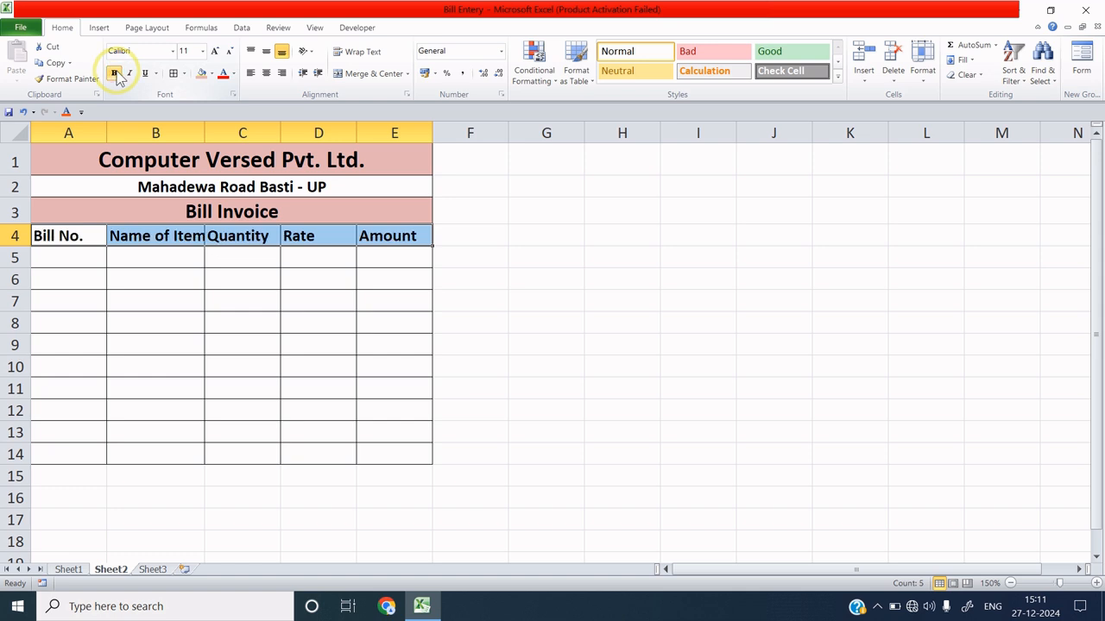
{"action": "left_click", "coordinate": [211, 75]}
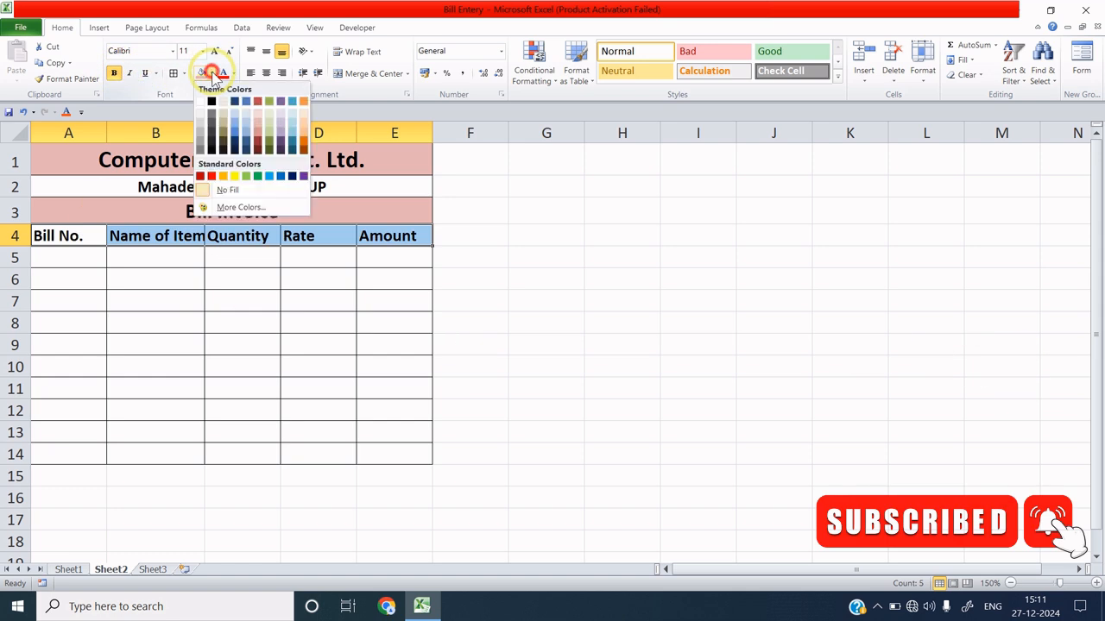
{"action": "left_click", "coordinate": [201, 123]}
{"action": "left_click", "coordinate": [242, 262]}
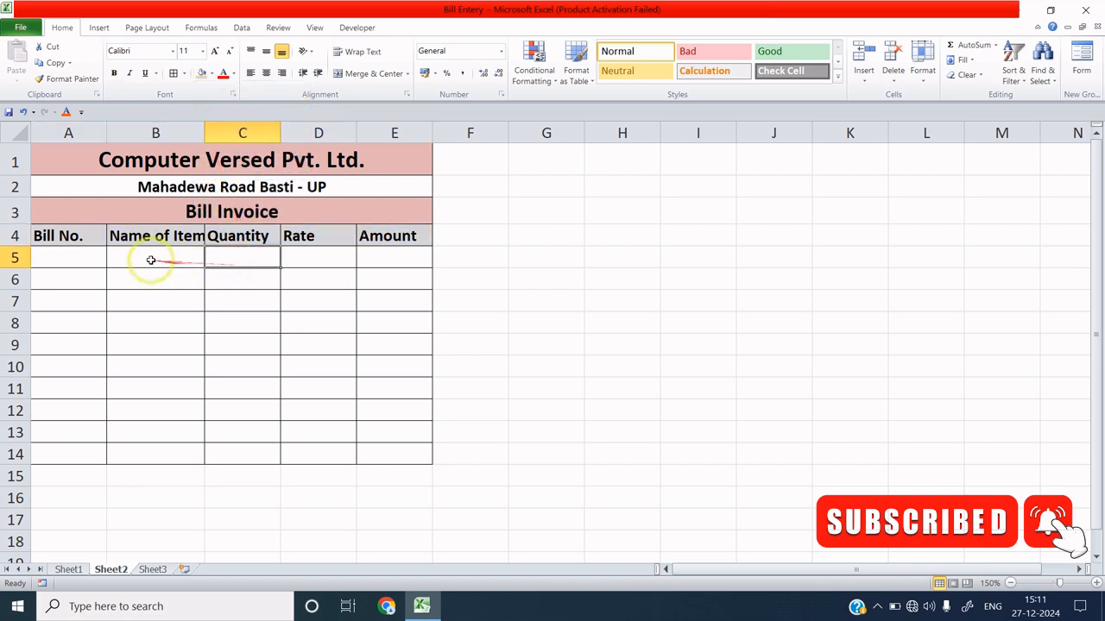
- Widen column B to fit the Name of Item header and center the column headers in A4:E4
{"action": "left_click", "coordinate": [186, 255]}
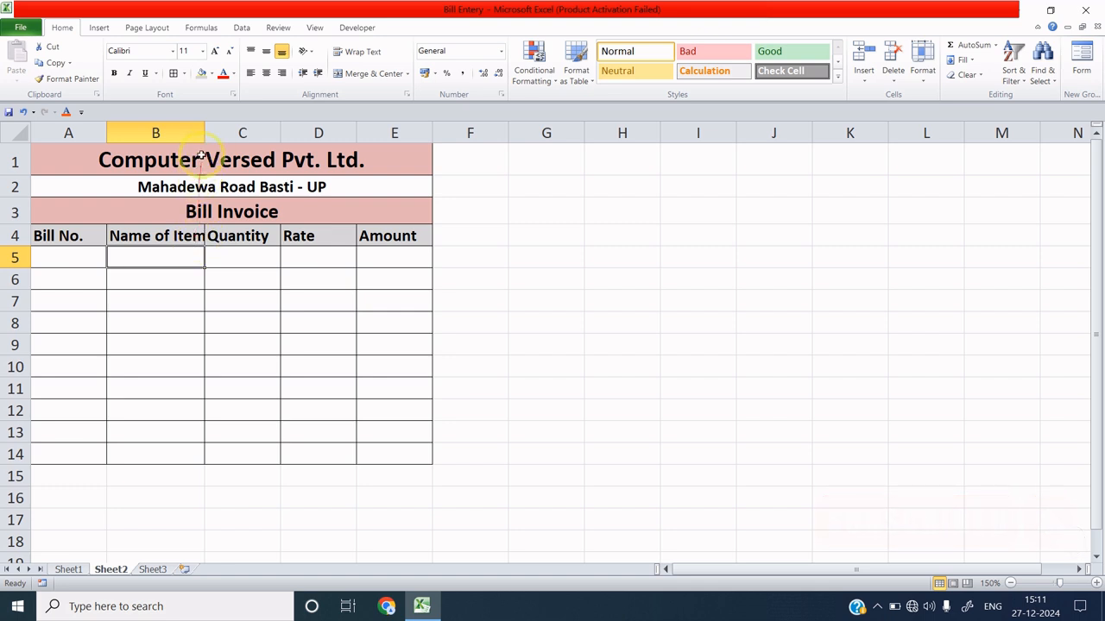
{"action": "left_click_drag", "start_coordinate": [205, 133], "coordinate": [211, 135]}
{"action": "left_click", "coordinate": [251, 255]}
{"action": "left_click_drag", "start_coordinate": [66, 239], "coordinate": [383, 235]}
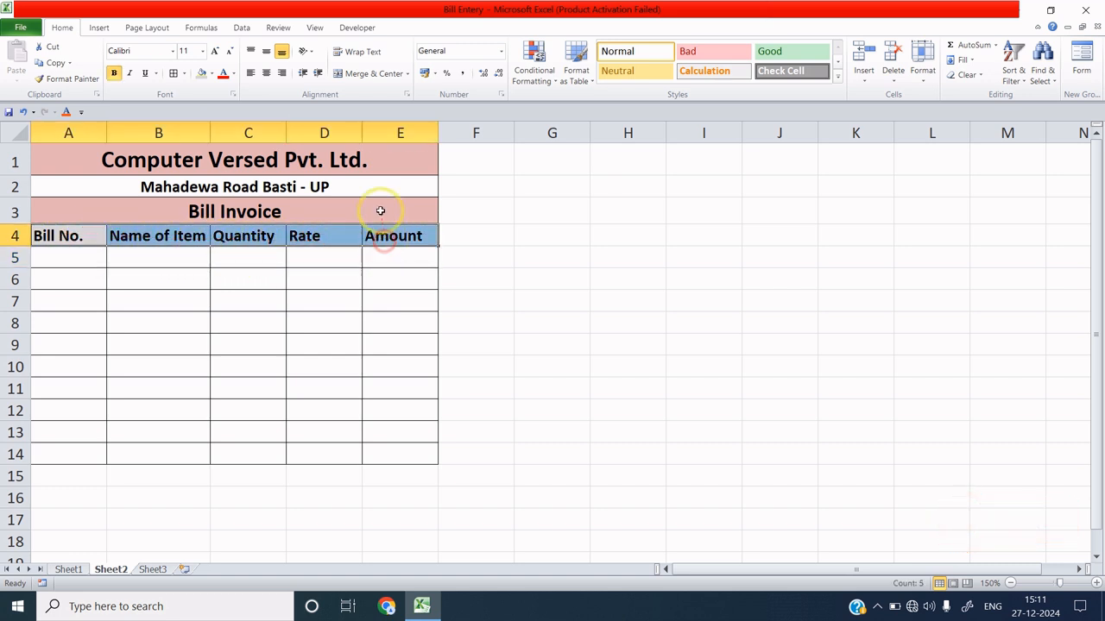
{"action": "left_click", "coordinate": [265, 72]}
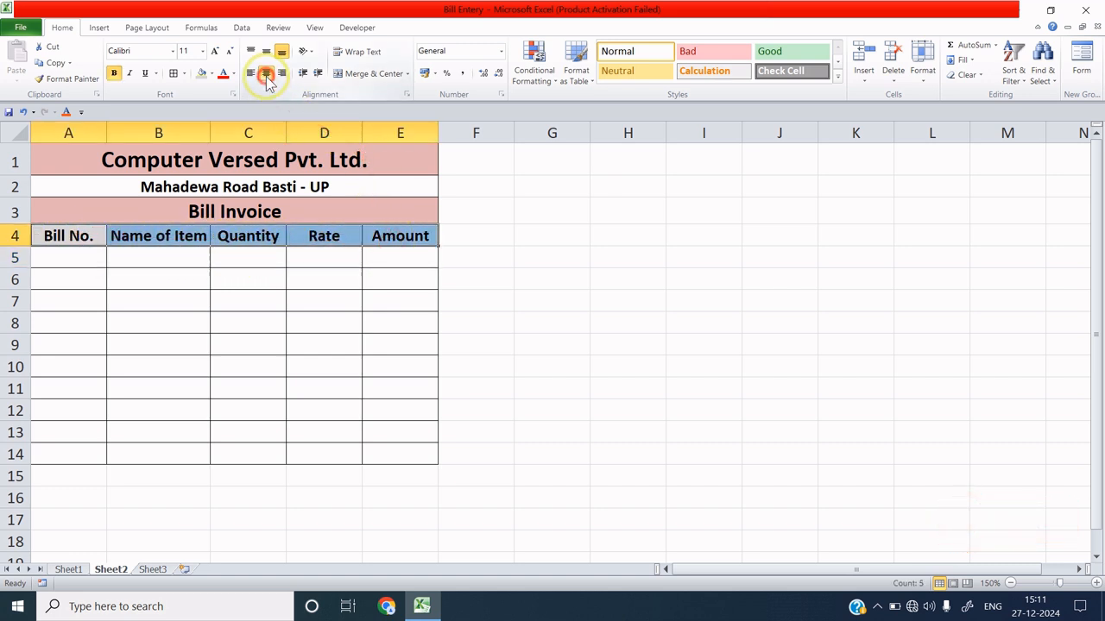
{"action": "left_click", "coordinate": [269, 274]}
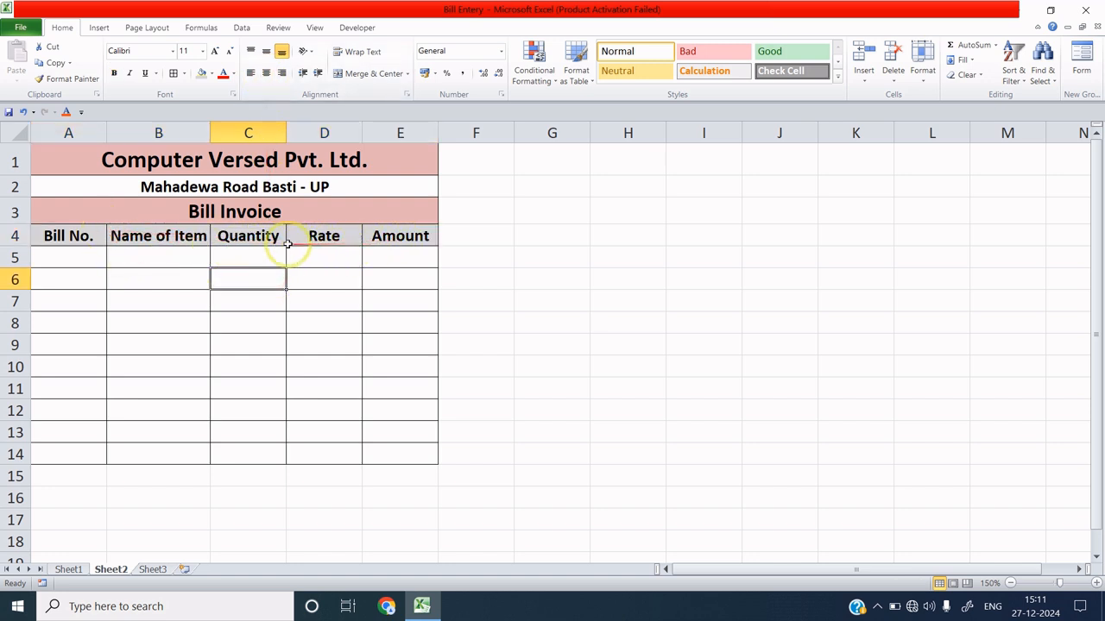
- Enter the bill numbers 20241 and 20242 in cells A5 and A6
{"action": "left_click", "coordinate": [80, 257]}
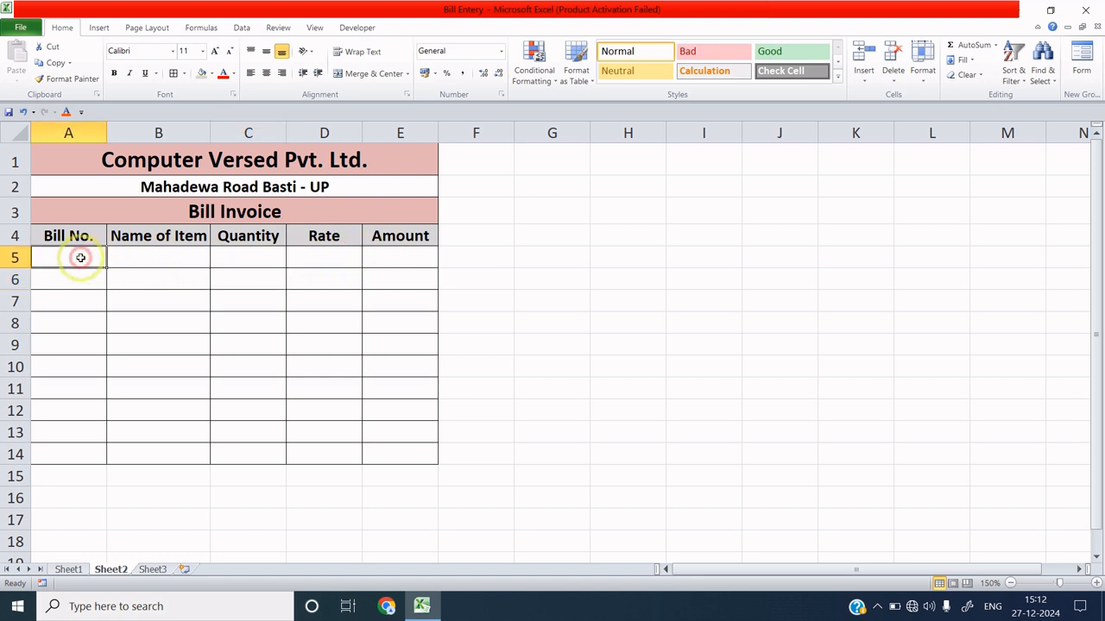
{"action": "type", "text": "2"}
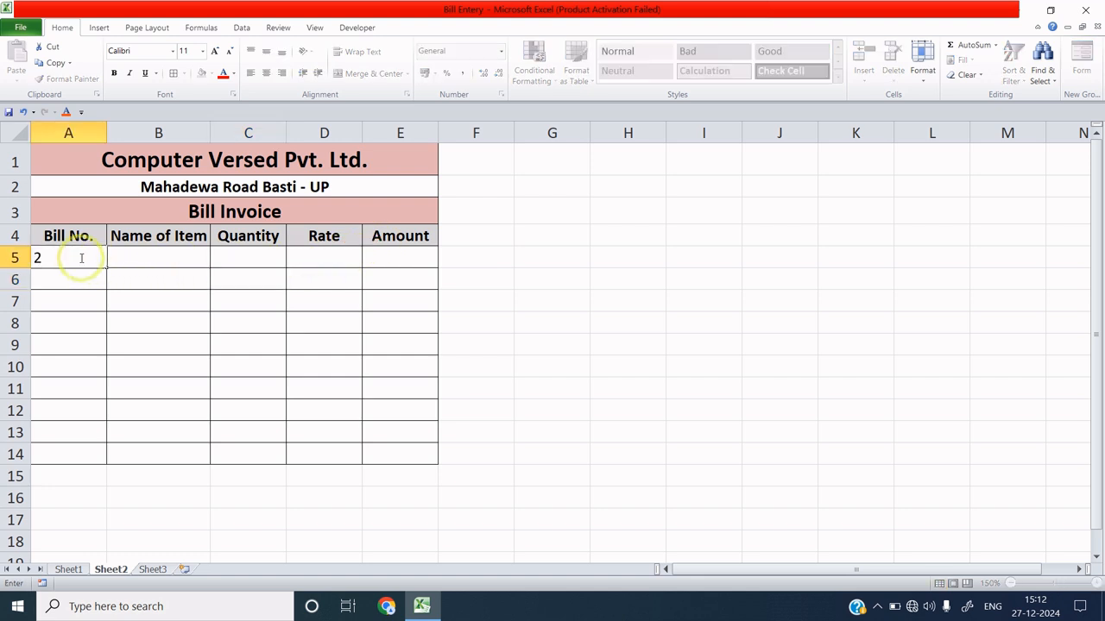
{"action": "type", "text": "0241"}
{"action": "key", "text": "Return"}
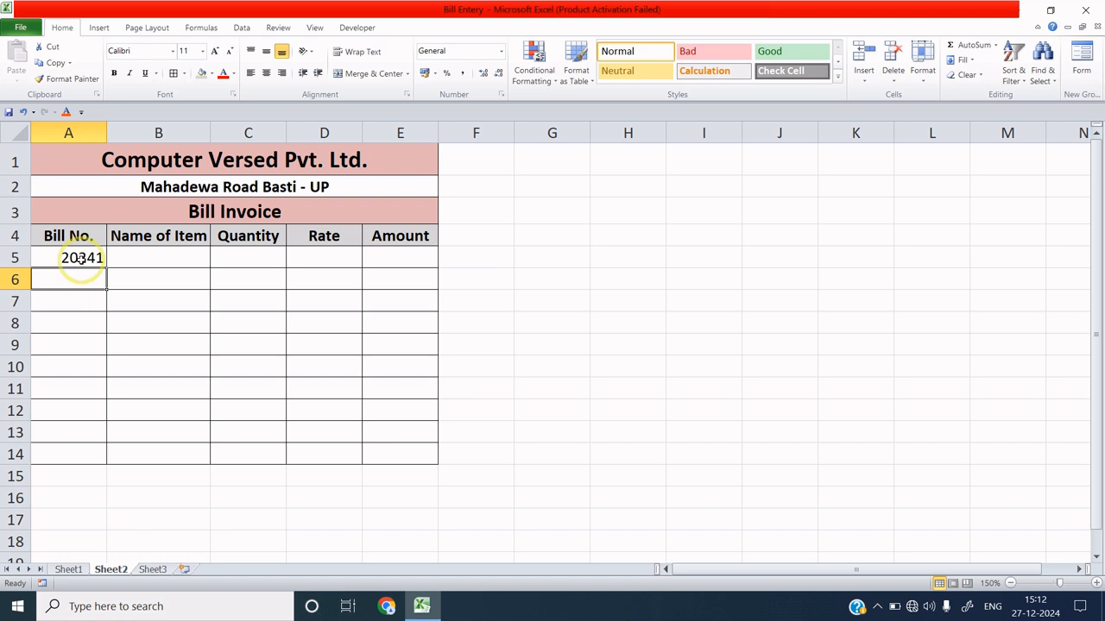
{"action": "type", "text": "202"}
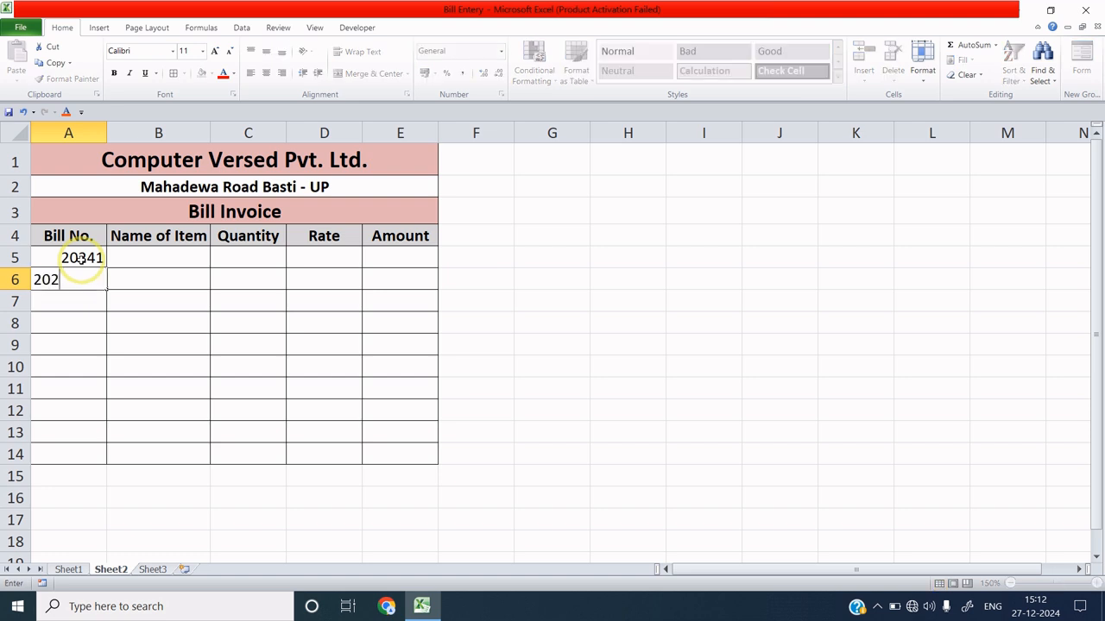
{"action": "type", "text": "42"}
{"action": "key", "text": "Return"}
- Extend the bill number series from A5:A6 down to cell A14
{"action": "left_click", "coordinate": [87, 257]}
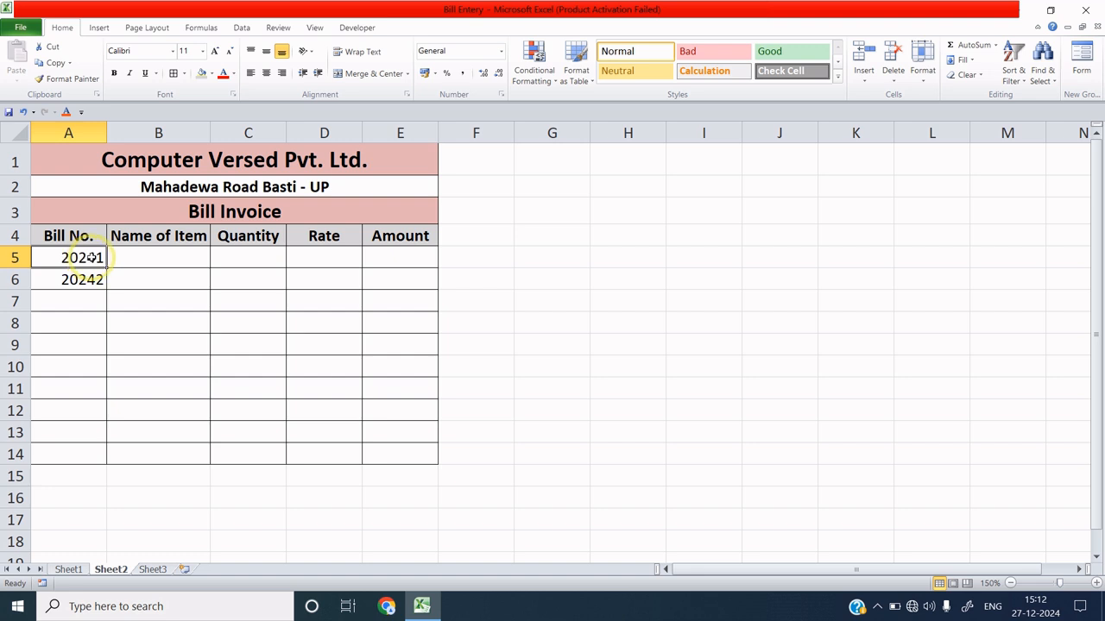
{"action": "left_click_drag", "start_coordinate": [92, 257], "coordinate": [96, 280]}
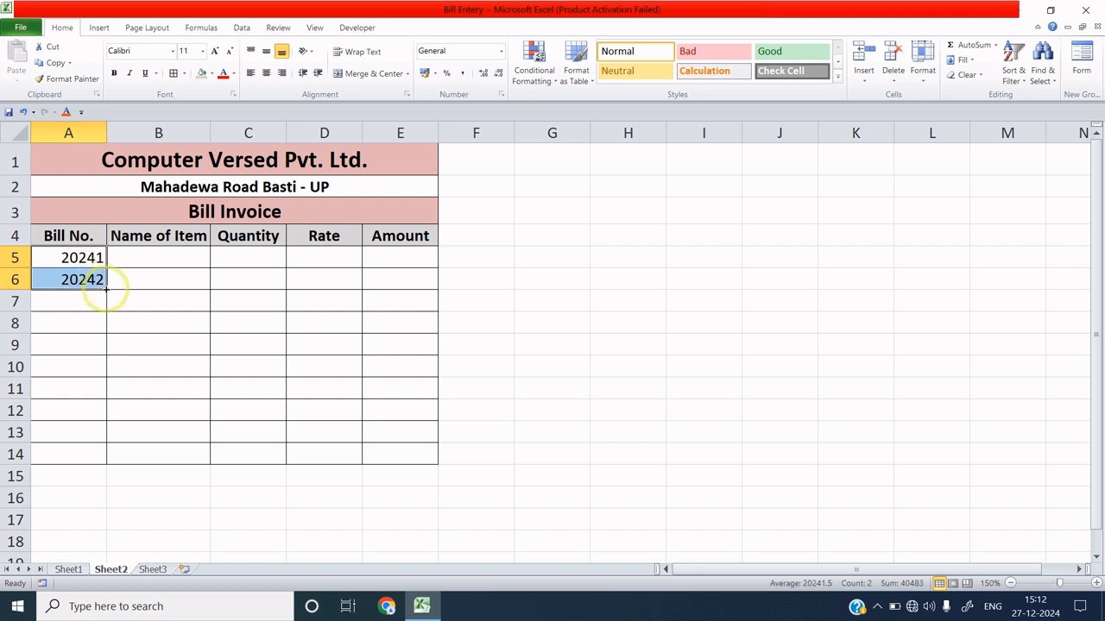
{"action": "left_click_drag", "start_coordinate": [105, 290], "coordinate": [104, 454]}
{"action": "left_click", "coordinate": [123, 321]}
{"action": "left_click_drag", "start_coordinate": [86, 259], "coordinate": [93, 457]}
{"action": "left_click", "coordinate": [134, 412]}
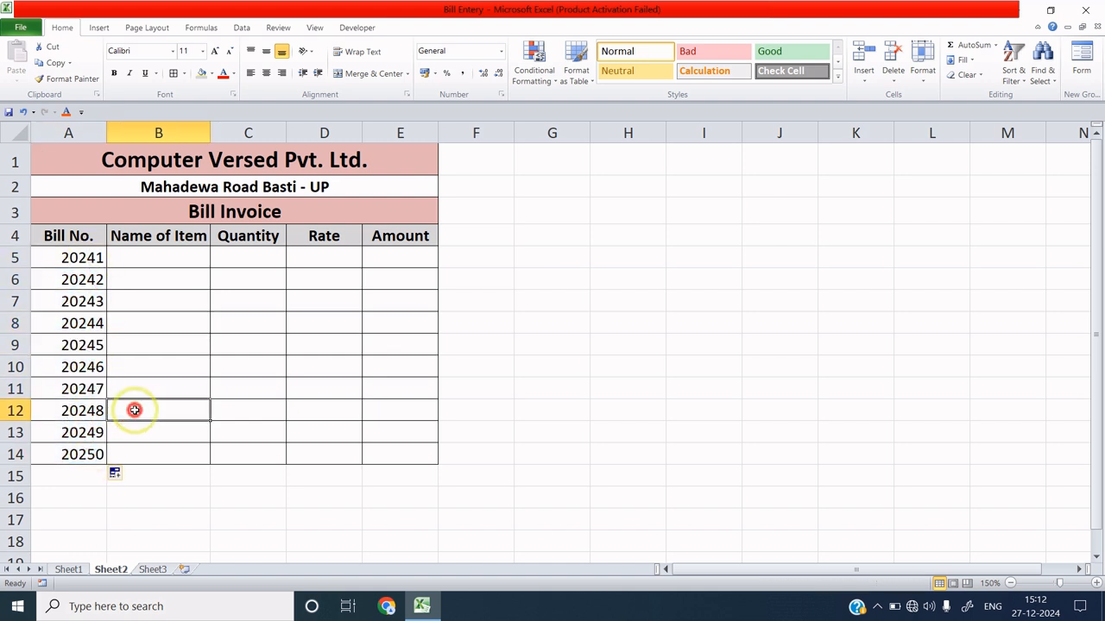
- Enter Moniter, Keyboard, Mouse, UPS, Memory, Pendrive, USB, Speaker, Hard Disk and Motherboard in cells B5 to B14
{"action": "left_click", "coordinate": [161, 258]}
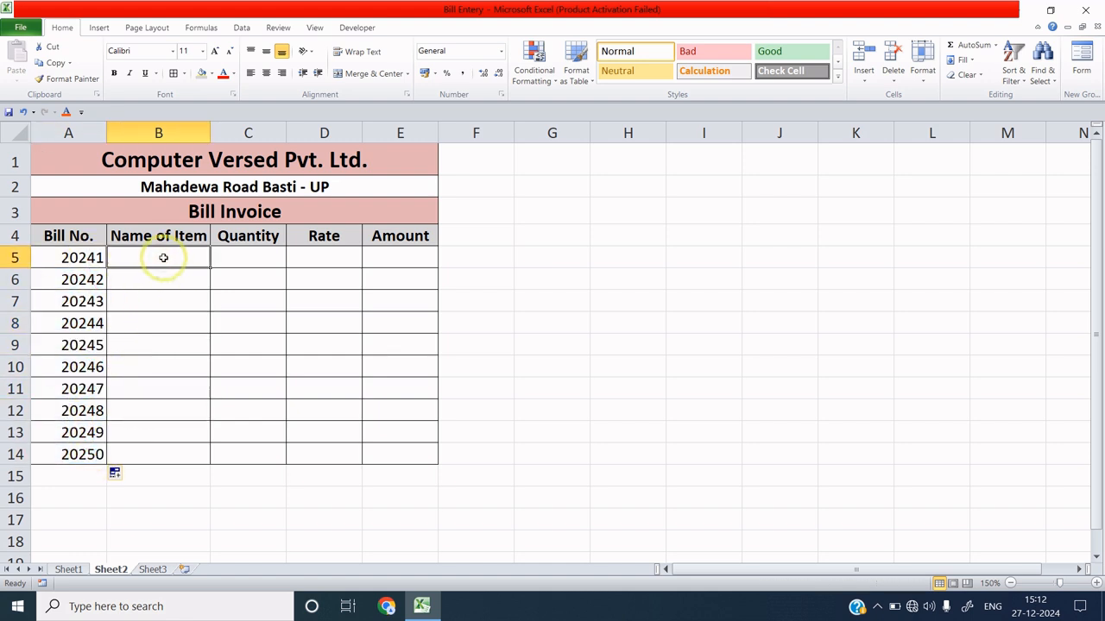
{"action": "left_click", "coordinate": [177, 275]}
{"action": "left_click", "coordinate": [173, 299]}
{"action": "left_click", "coordinate": [184, 260]}
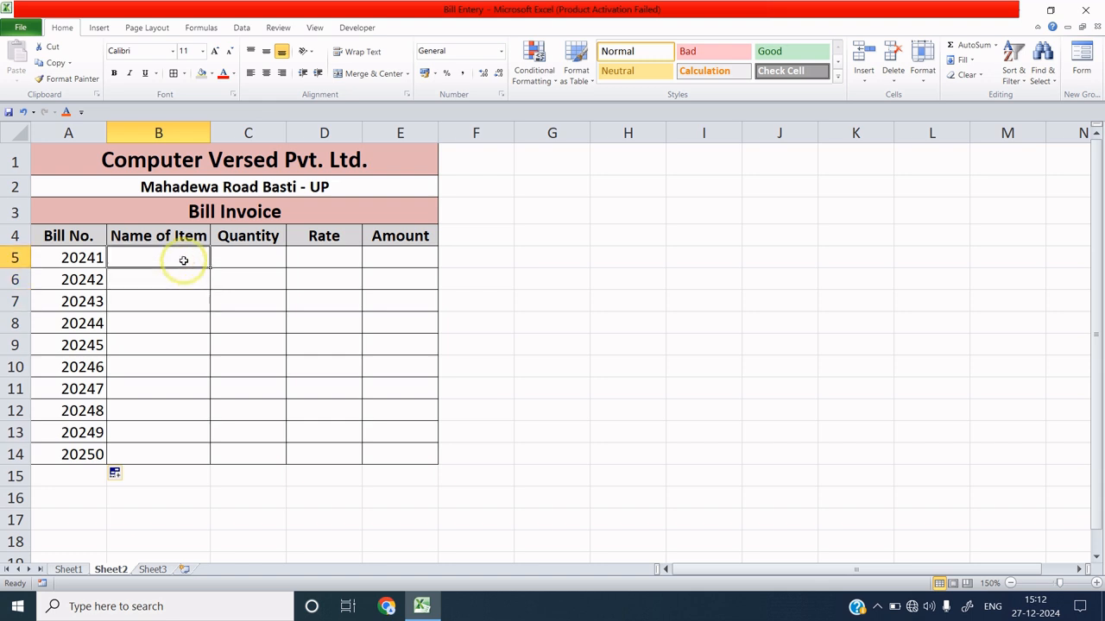
{"action": "type", "text": "Moniter Keyboard Mouse UPS Memory Pendrive USB Speaker Hard Disk Motherboard"}
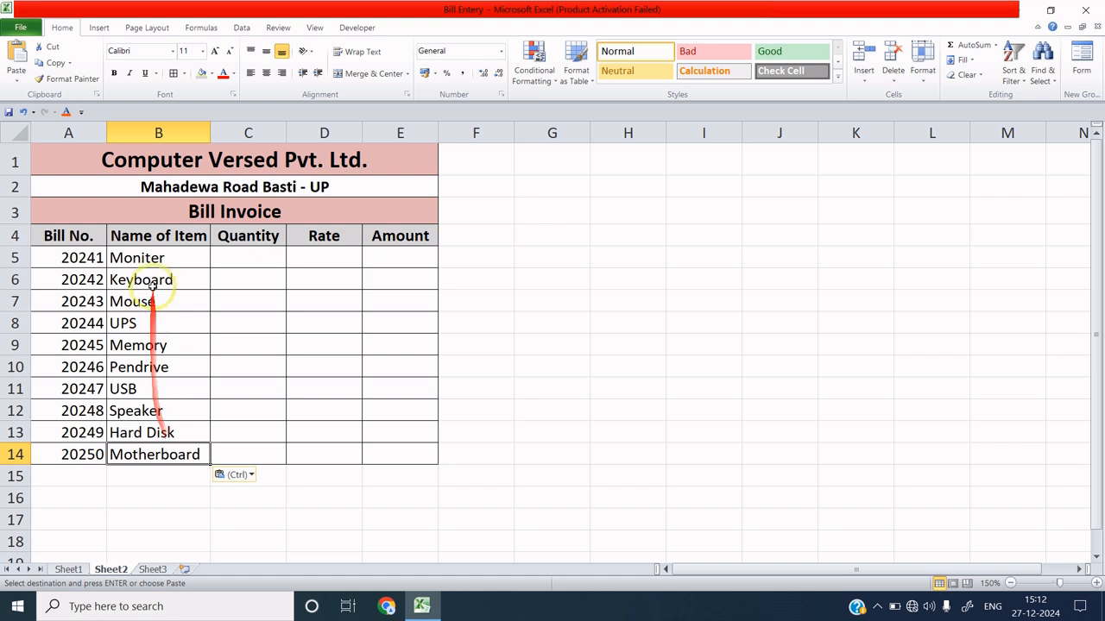
{"action": "left_click", "coordinate": [164, 256]}
{"action": "left_click", "coordinate": [173, 274]}
{"action": "left_click", "coordinate": [171, 299]}
{"action": "left_click", "coordinate": [163, 324]}
{"action": "left_click", "coordinate": [171, 454]}
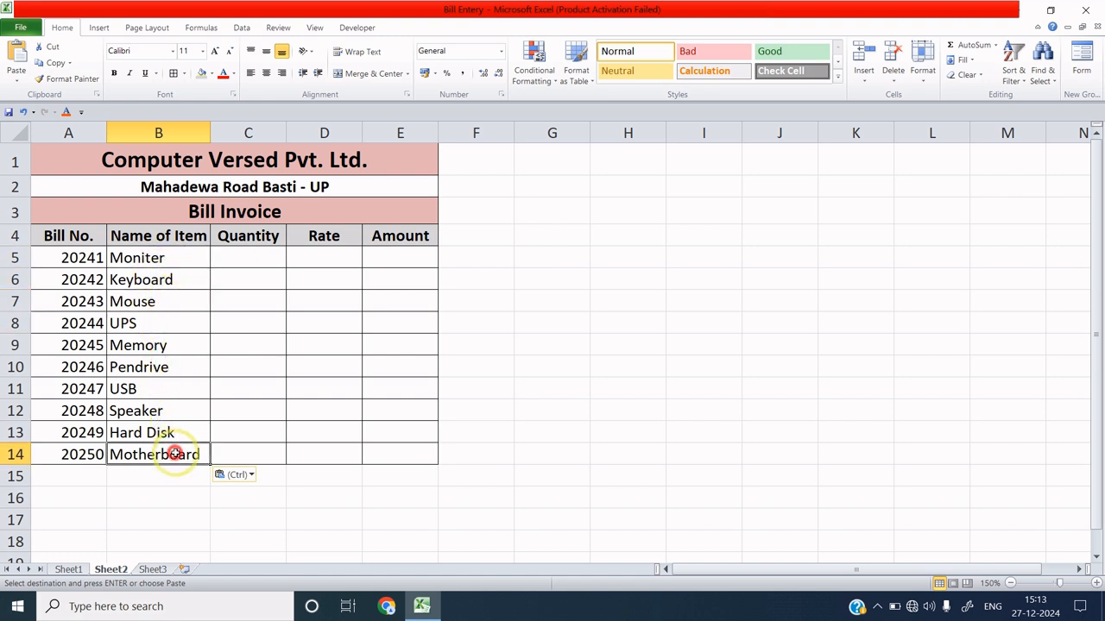
- Paste the quantities 15, 20, 30, 10, 45, 26, 35, 12, 14 and 8 into cells C5 to C14
{"action": "left_click", "coordinate": [249, 256]}
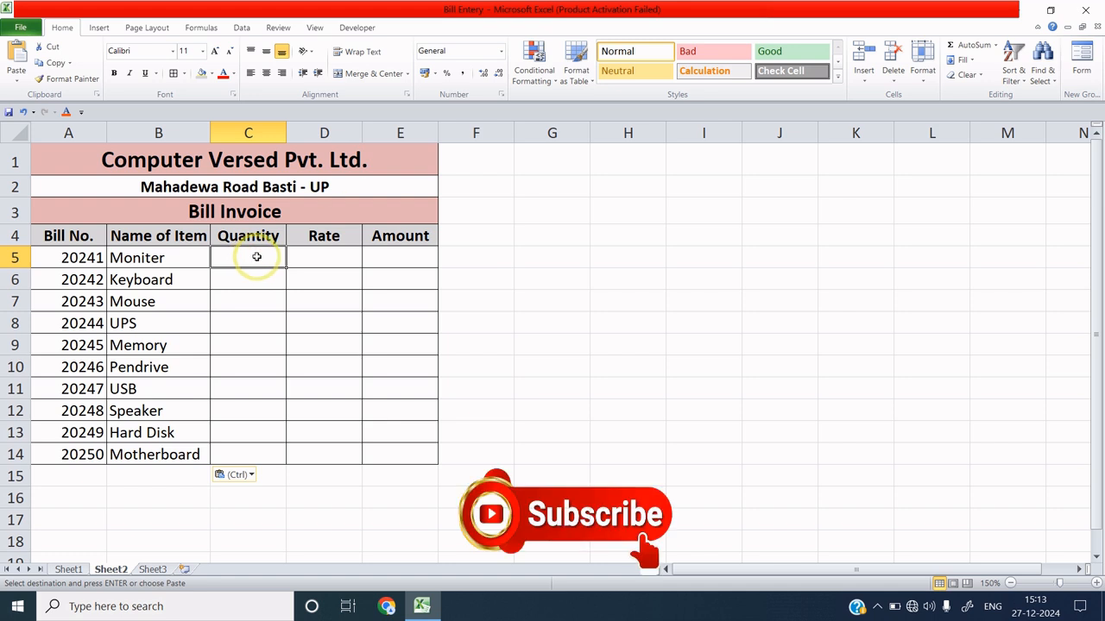
{"action": "left_click_drag", "start_coordinate": [263, 343], "coordinate": [266, 440]}
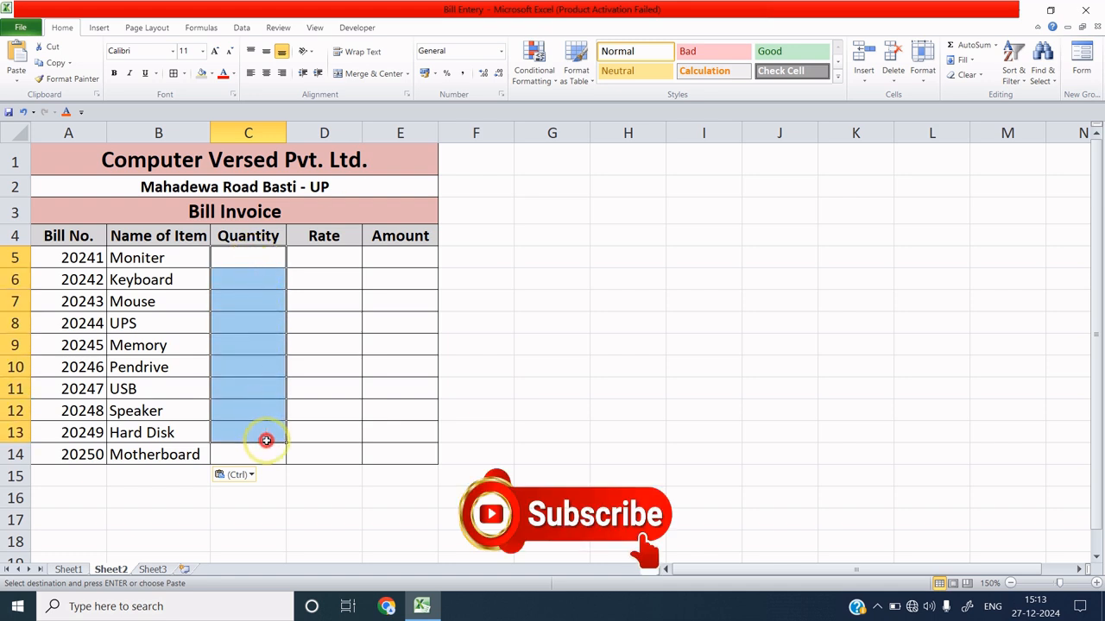
{"action": "key", "text": "ctrl+v"}
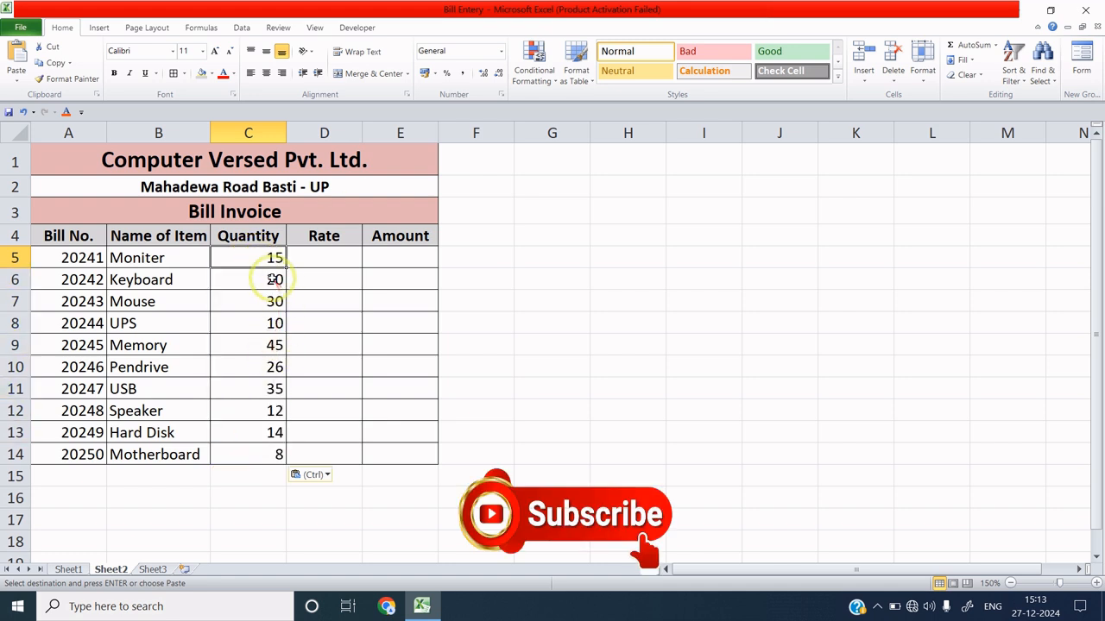
{"action": "left_click_drag", "start_coordinate": [269, 258], "coordinate": [269, 447]}
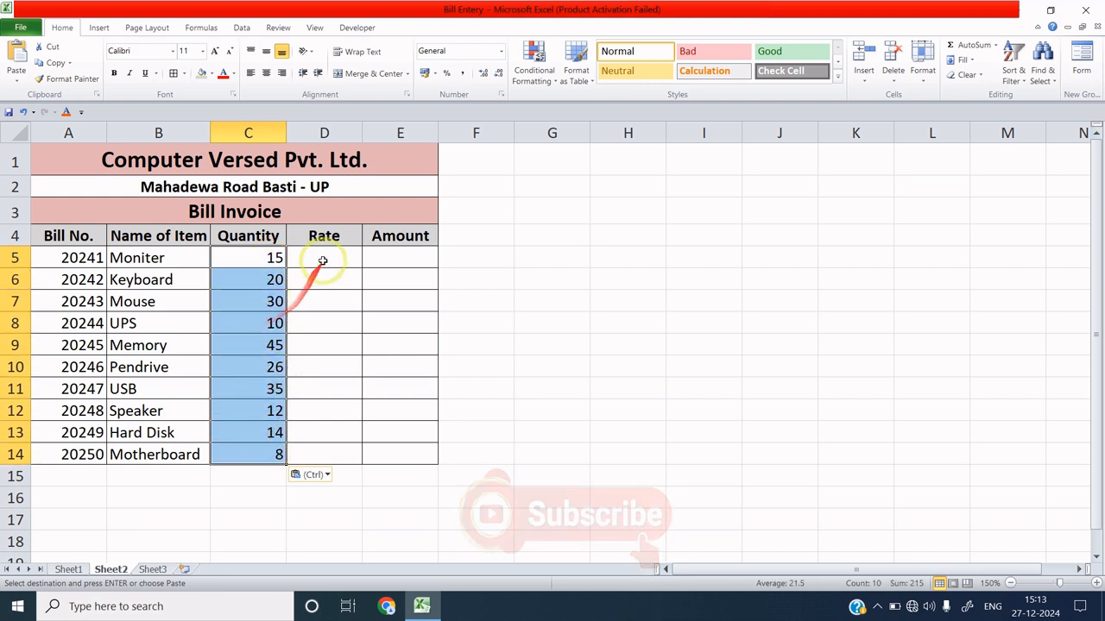
- Paste the rates 4500, 280, 180, 2250, 320, 345, 110, 380, 1420 and 4650 into cells D5 to D14
{"action": "left_click_drag", "start_coordinate": [320, 259], "coordinate": [331, 449]}
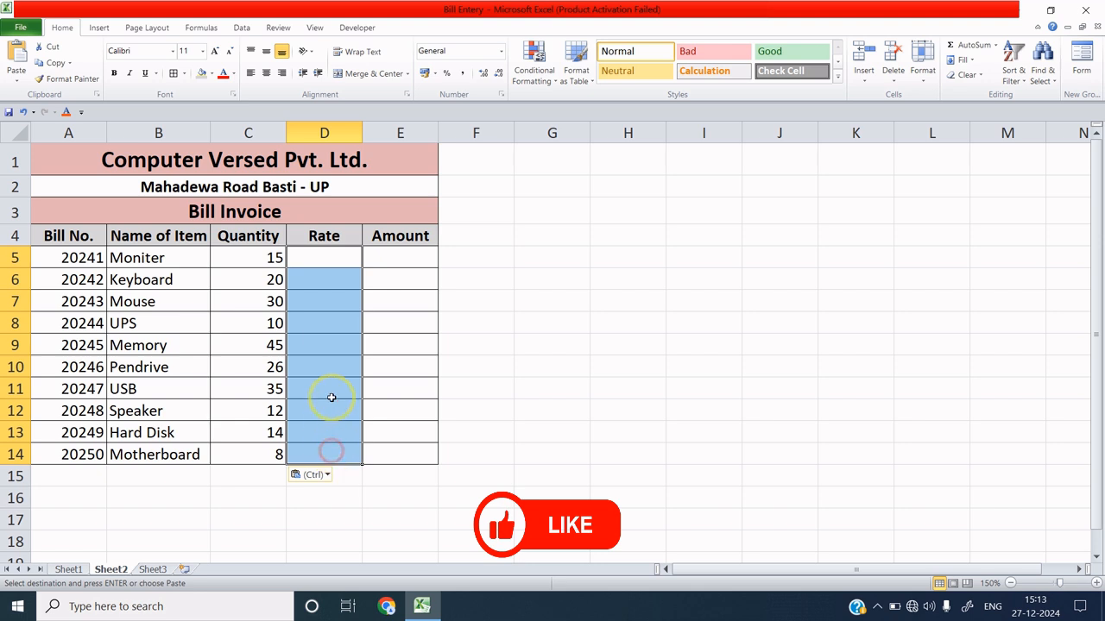
{"action": "left_click", "coordinate": [329, 259]}
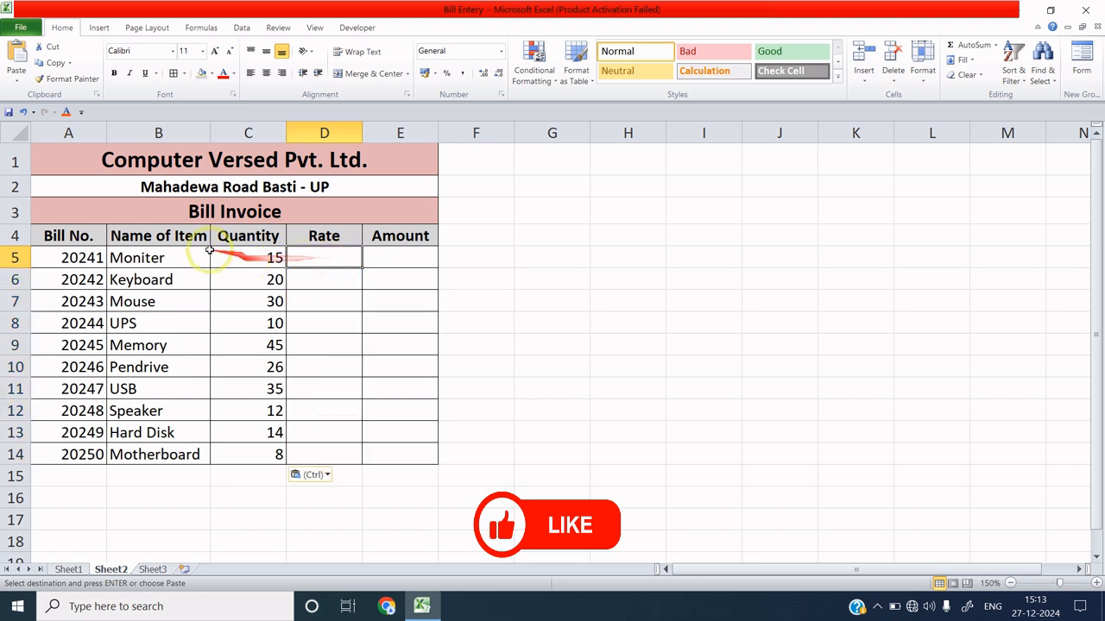
{"action": "left_click", "coordinate": [326, 279]}
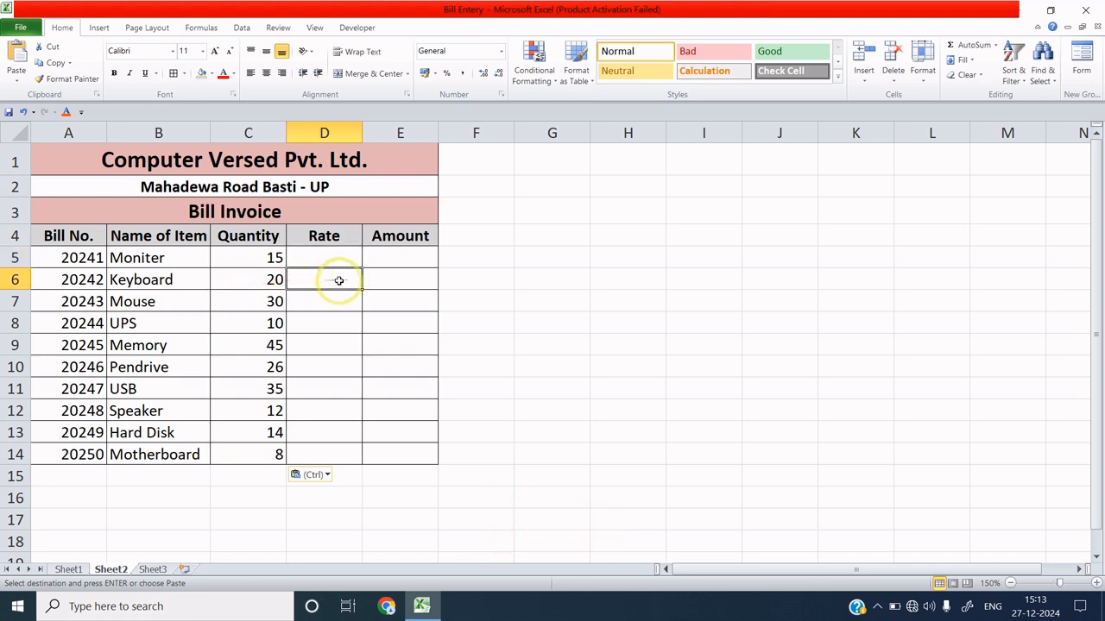
{"action": "left_click", "coordinate": [340, 259]}
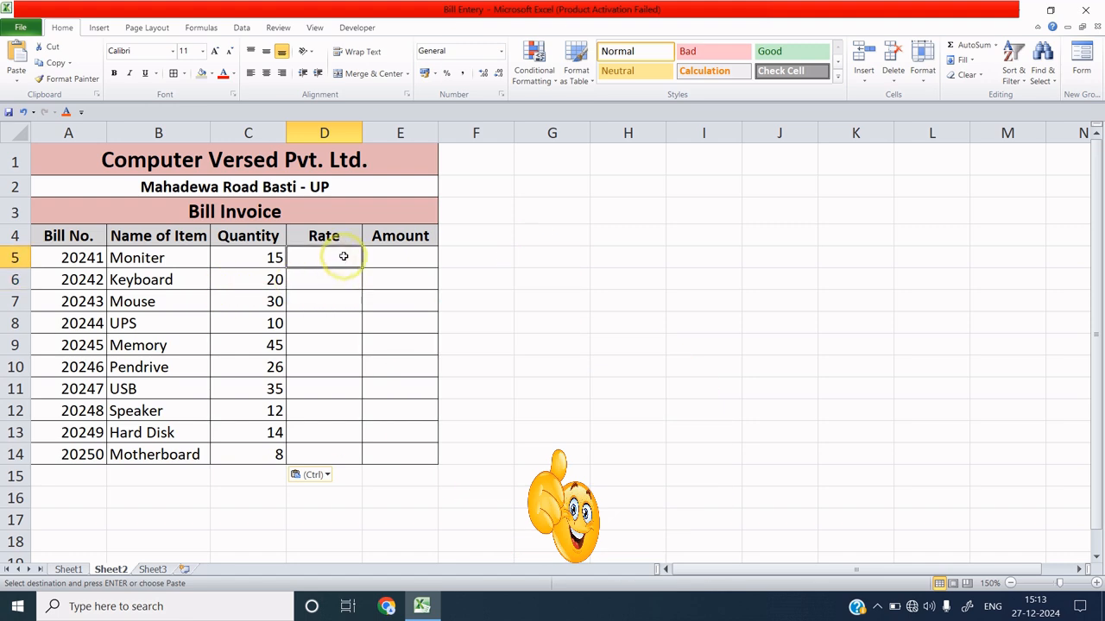
{"action": "key", "text": "ctrl+v"}
{"action": "left_click", "coordinate": [340, 298]}
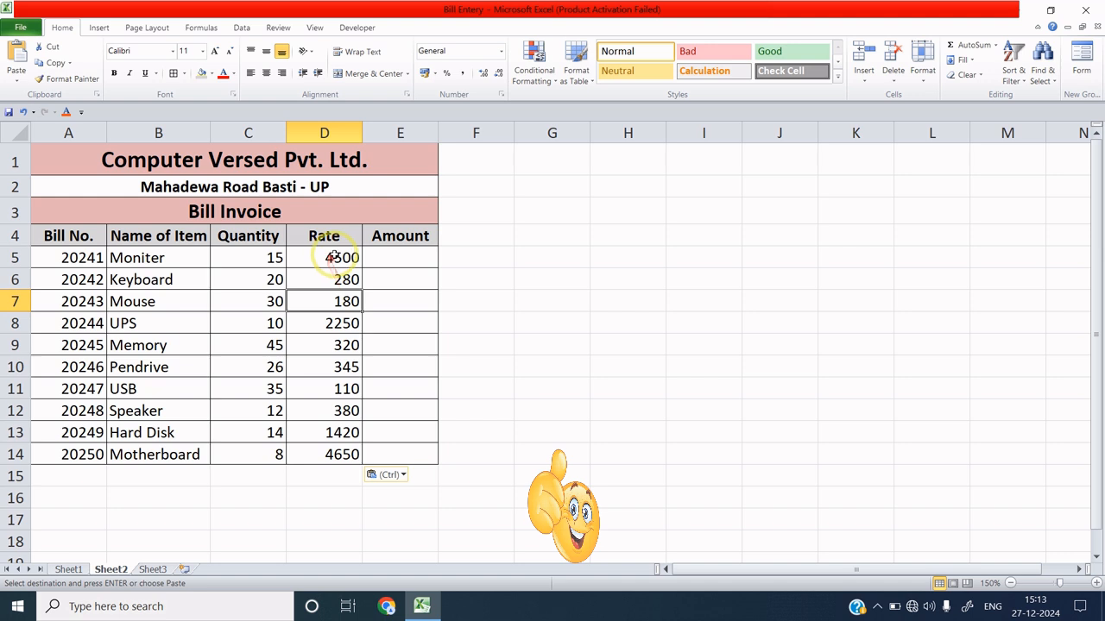
{"action": "left_click_drag", "start_coordinate": [334, 280], "coordinate": [332, 452]}
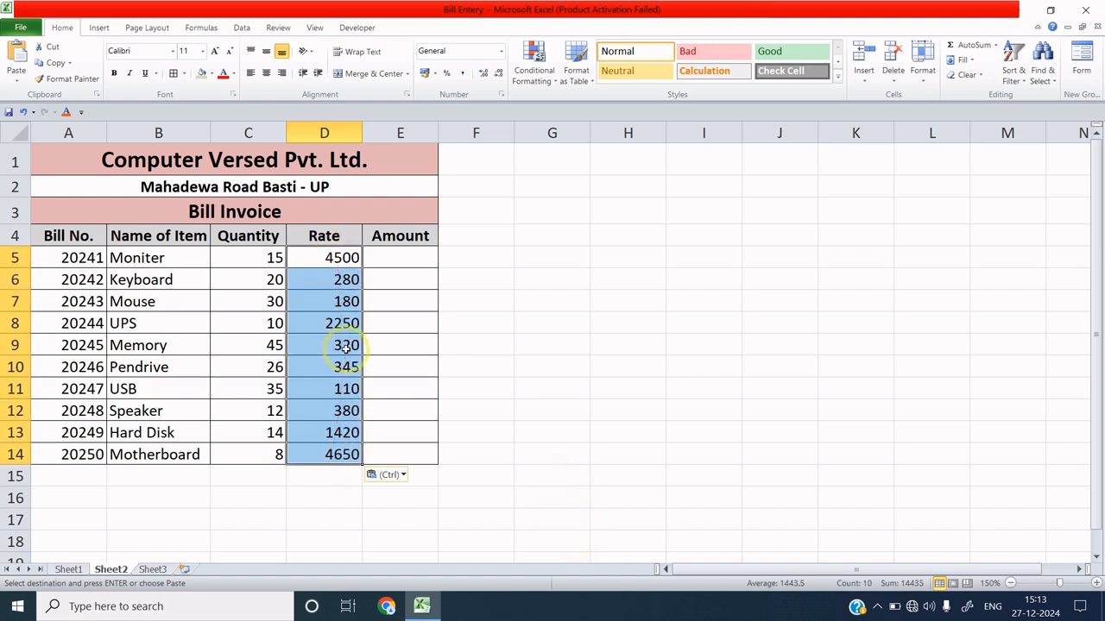
- Calculate the Moniter amount in cell E5 with the formula =(C5*D5)
{"action": "left_click", "coordinate": [403, 254]}
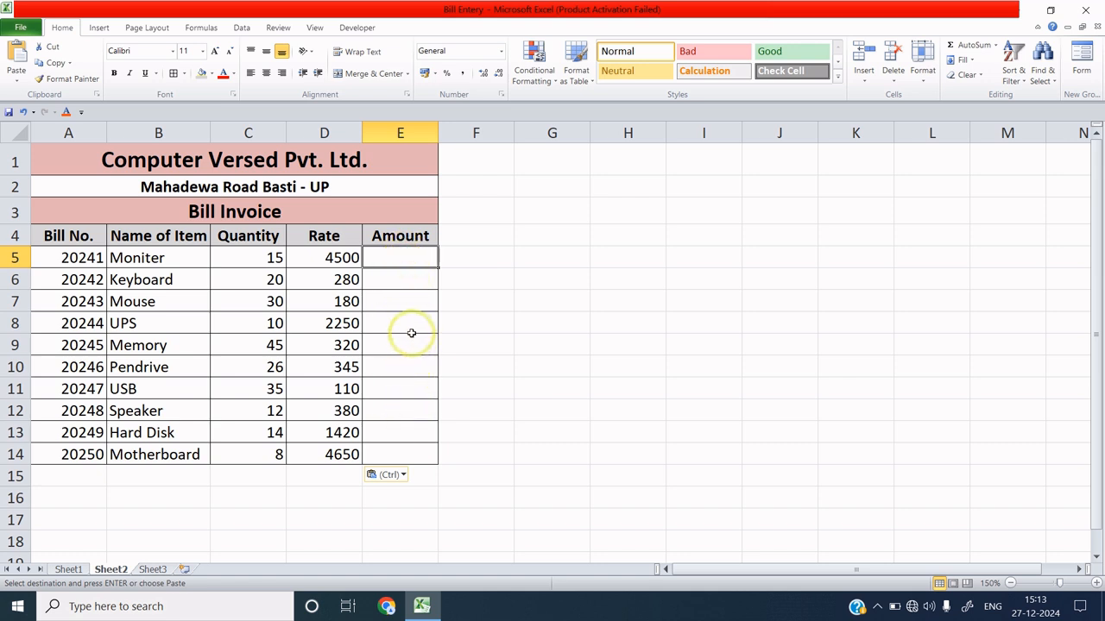
{"action": "type", "text": "=(C5*D5"}
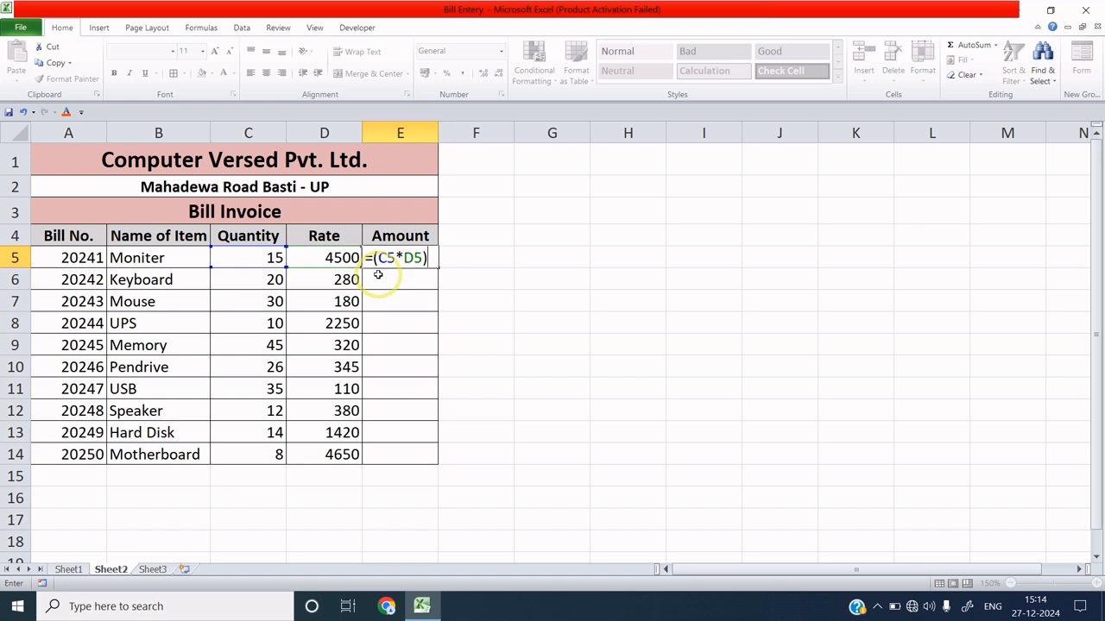
{"action": "key", "text": "Return"}
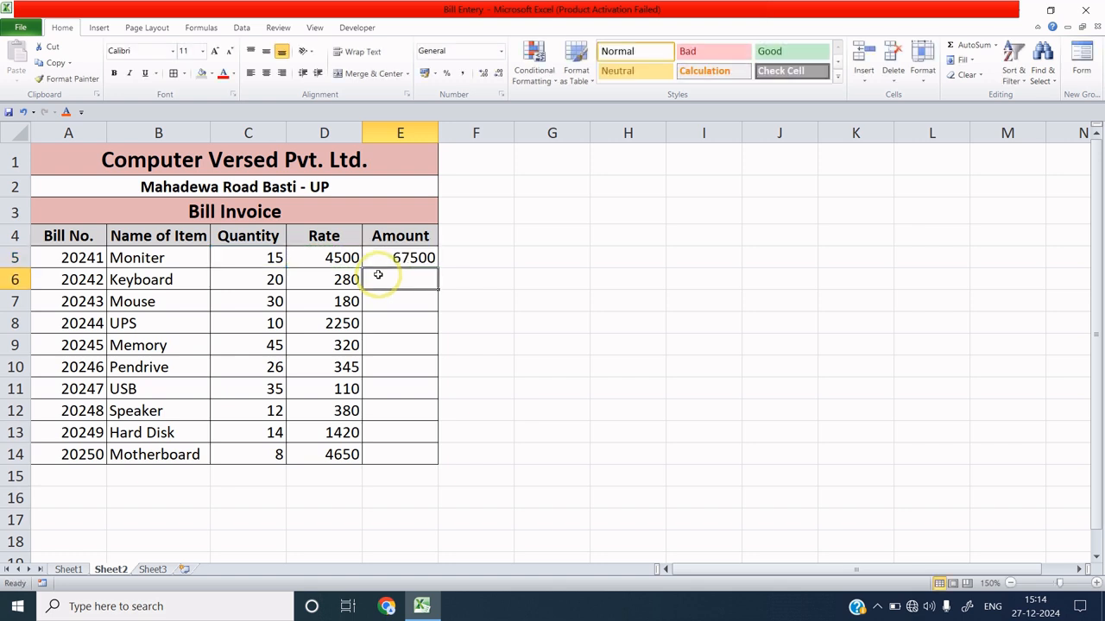
- Fill the amount formula from E5 down to E14 and check the amounts of the other items
{"action": "left_click", "coordinate": [398, 258]}
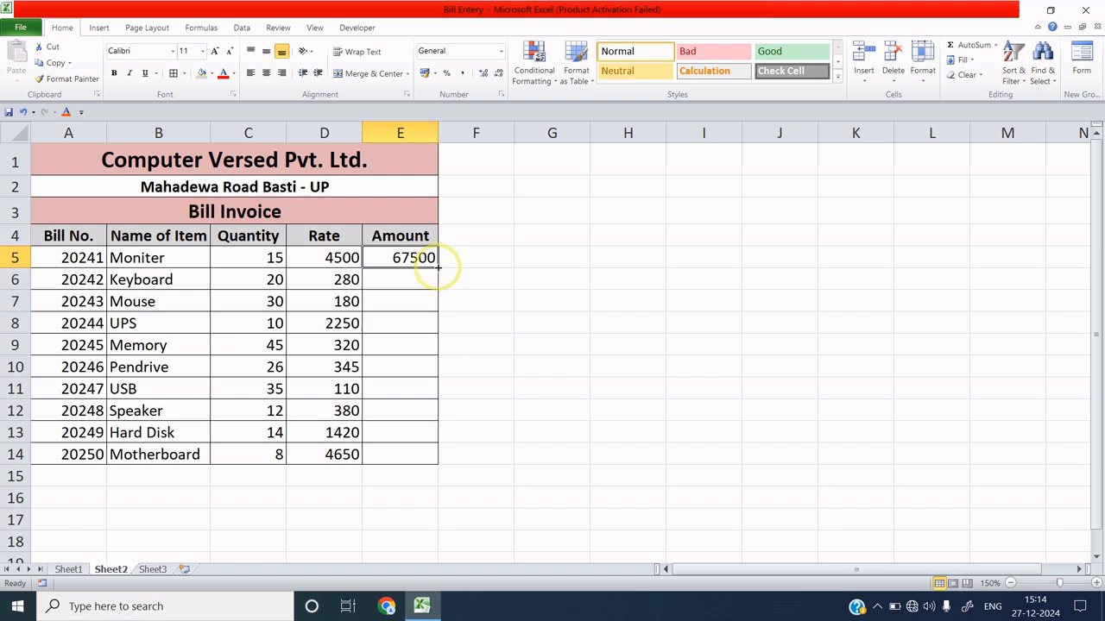
{"action": "left_click_drag", "start_coordinate": [438, 268], "coordinate": [437, 454]}
{"action": "left_click", "coordinate": [432, 452]}
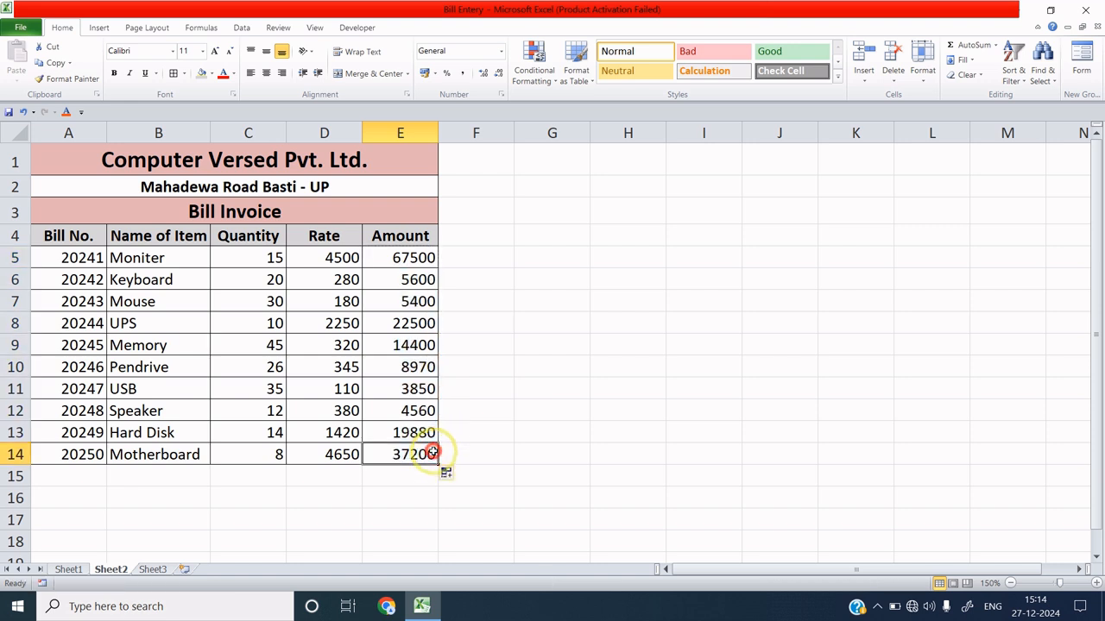
{"action": "left_click_drag", "start_coordinate": [423, 259], "coordinate": [421, 443]}
{"action": "left_click", "coordinate": [422, 437]}
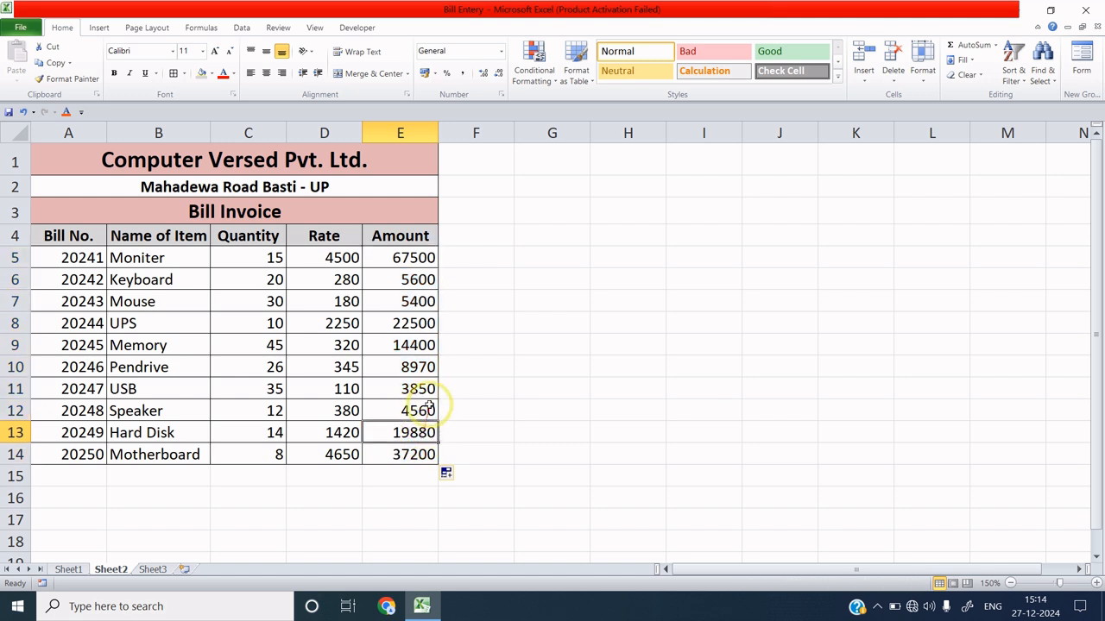
{"action": "left_click", "coordinate": [416, 285]}
{"action": "left_click", "coordinate": [412, 302]}
{"action": "left_click", "coordinate": [419, 322]}
{"action": "left_click", "coordinate": [418, 344]}
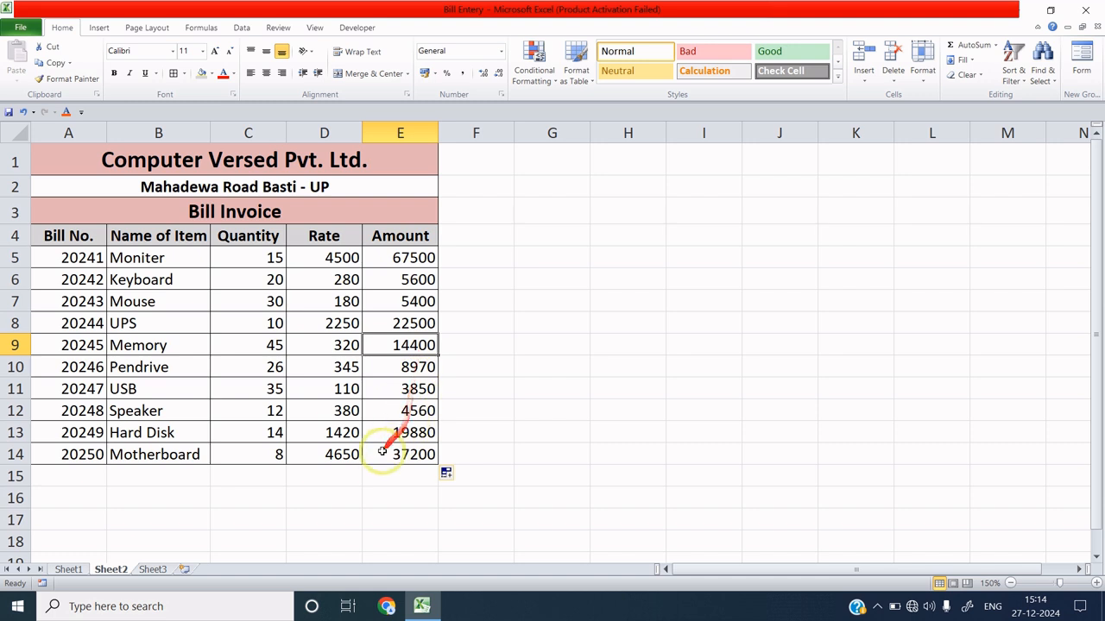
- Merge and center cells C15 and D15 below the Quantity and Rate columns
{"action": "left_click", "coordinate": [343, 480]}
{"action": "left_click_drag", "start_coordinate": [249, 476], "coordinate": [312, 475]}
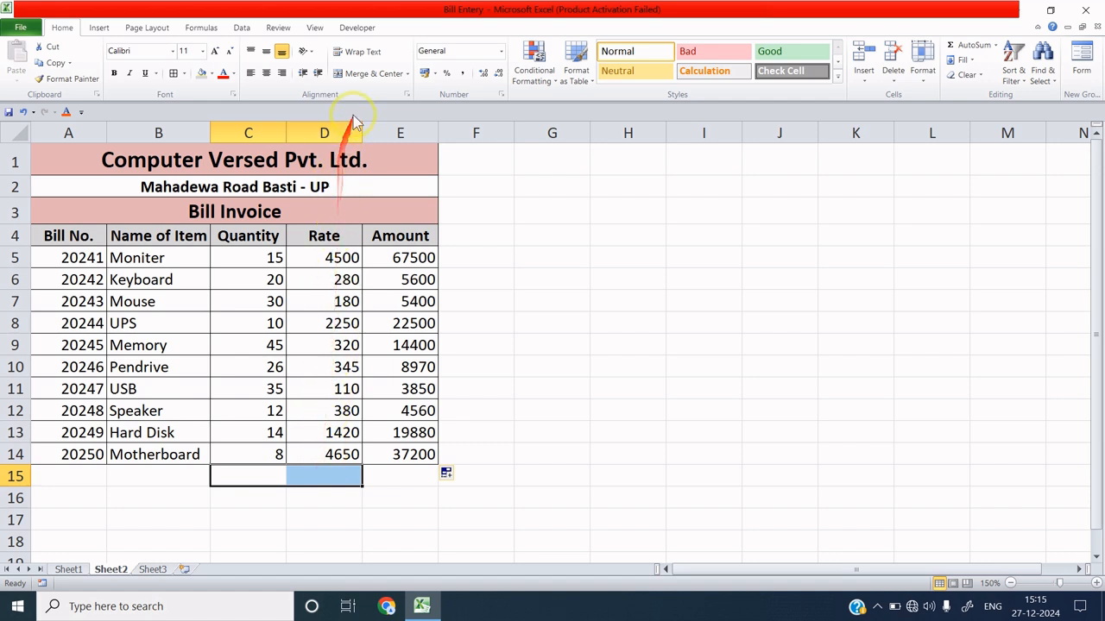
{"action": "left_click", "coordinate": [371, 73]}
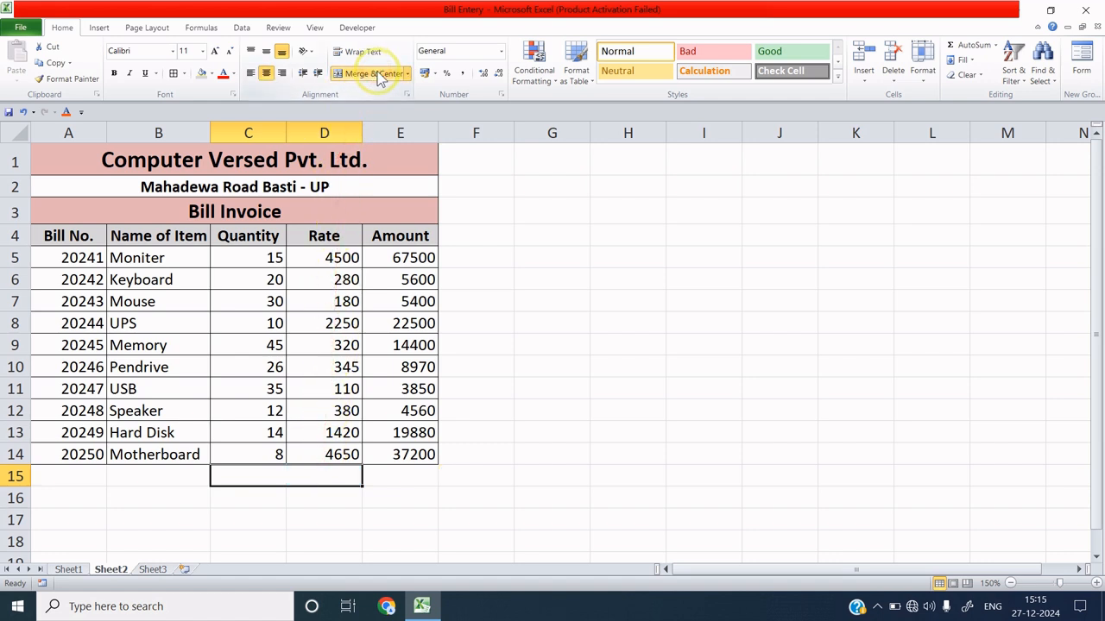
{"action": "left_click", "coordinate": [285, 476]}
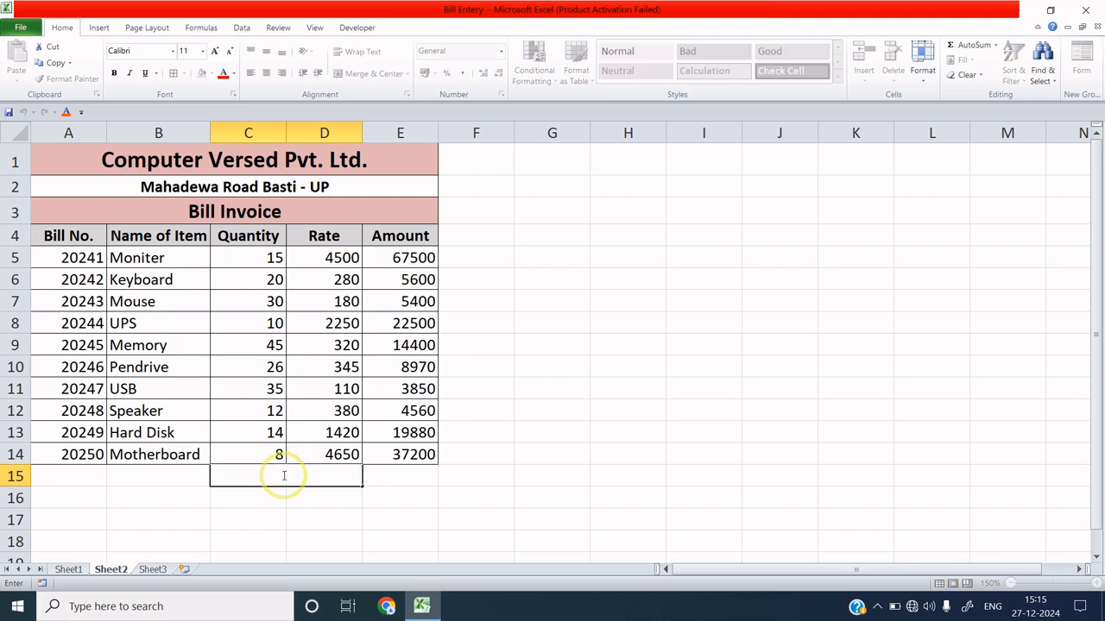
- Enter the label Total Amount in the merged cell C15 and make it bold
{"action": "type", "text": "Total Amount"}
{"action": "left_click", "coordinate": [349, 483]}
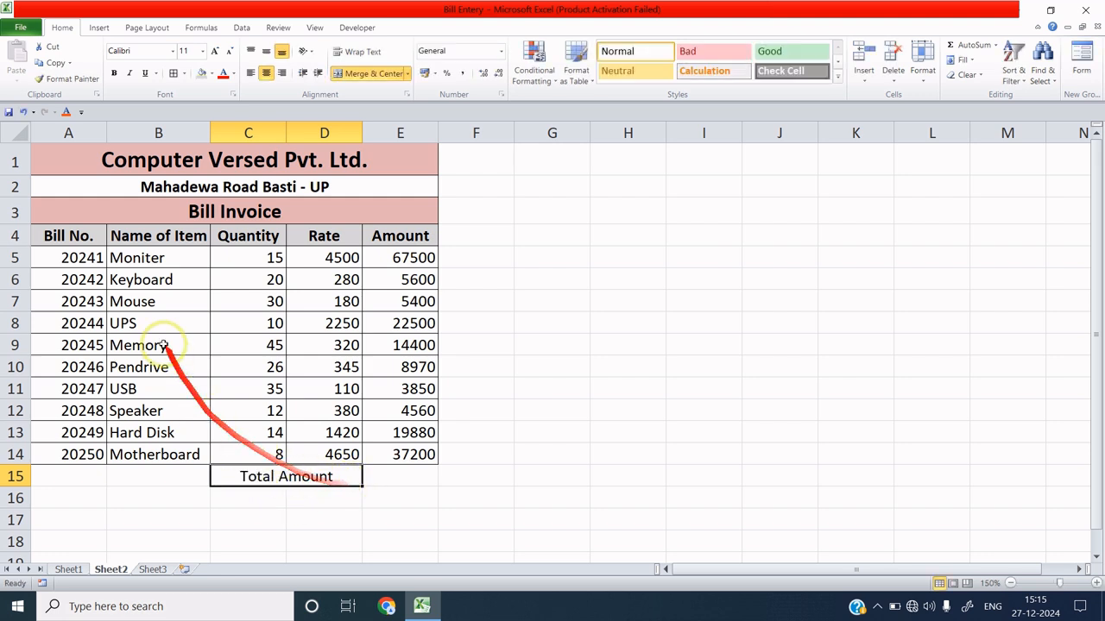
{"action": "left_click", "coordinate": [113, 74]}
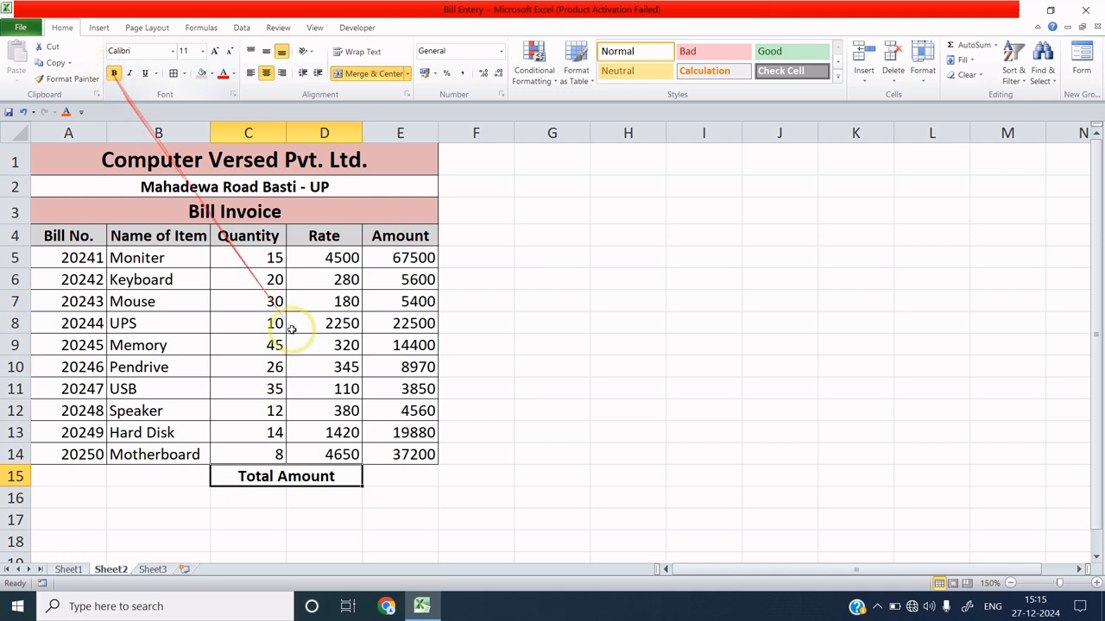
- Merge and center cells C16 and D16 and enter the bold label GST 18%
{"action": "left_click", "coordinate": [301, 504]}
{"action": "left_click_drag", "start_coordinate": [264, 495], "coordinate": [314, 493]}
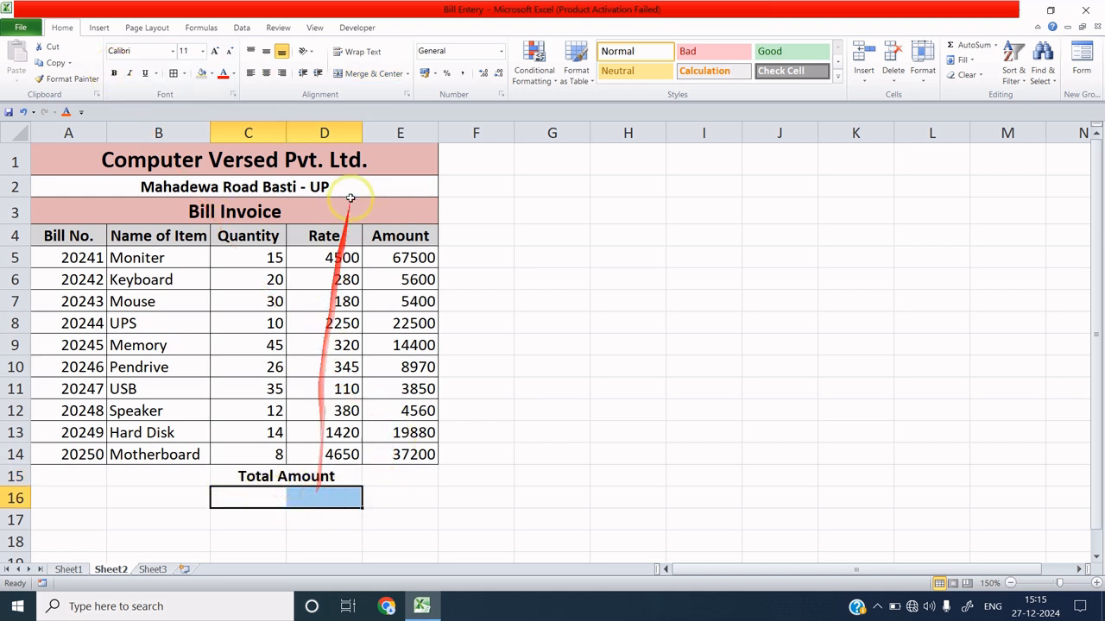
{"action": "left_click", "coordinate": [369, 74]}
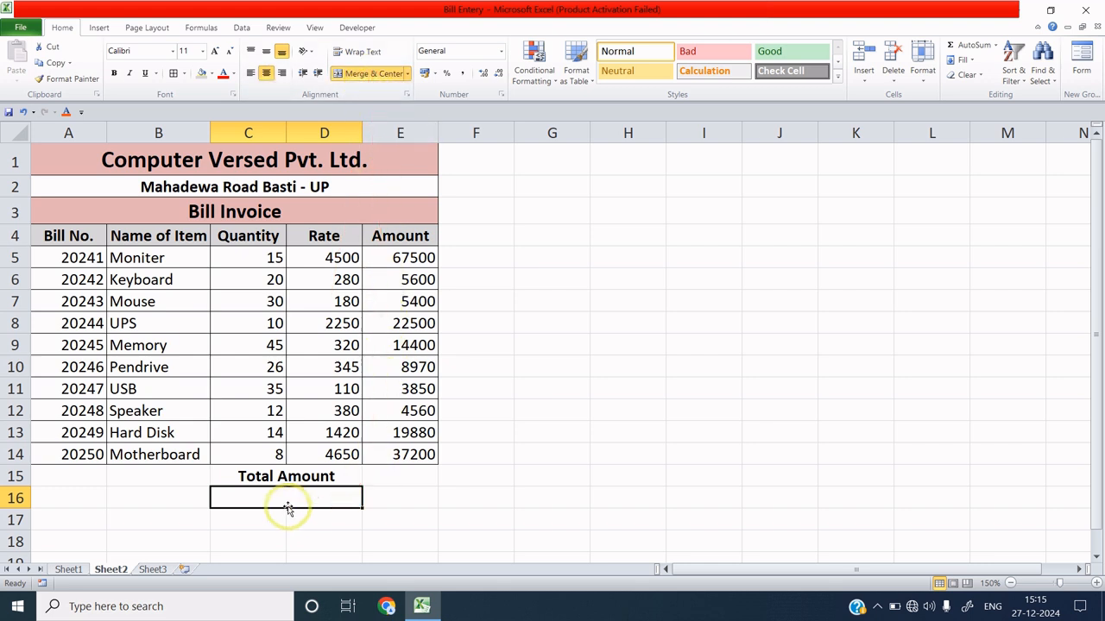
{"action": "type", "text": "GST 18%"}
{"action": "left_click", "coordinate": [338, 495]}
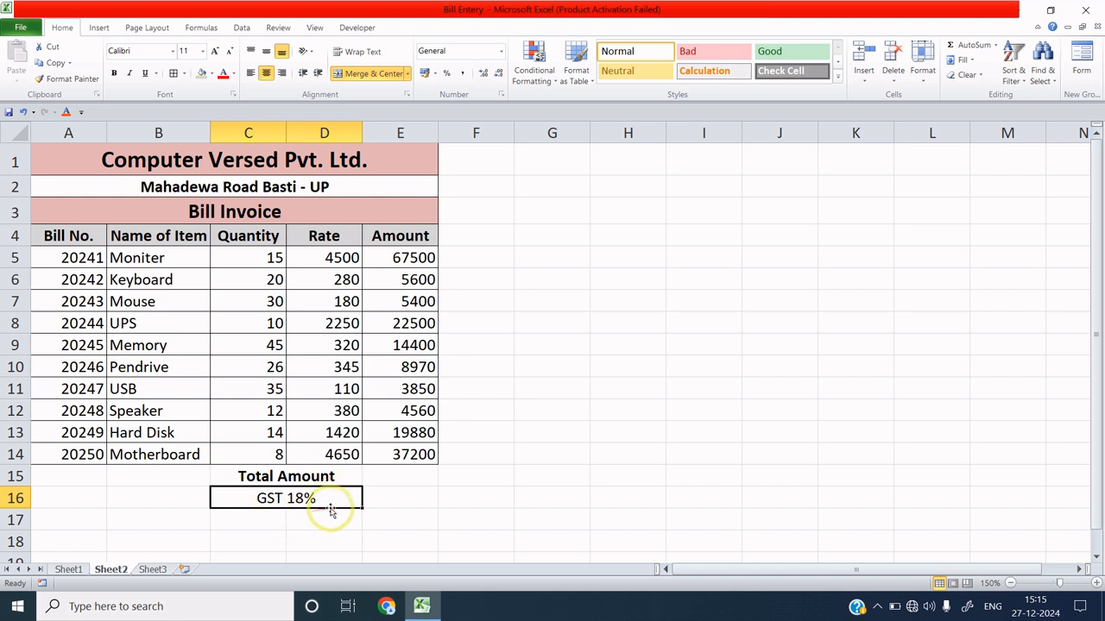
{"action": "left_click", "coordinate": [113, 73]}
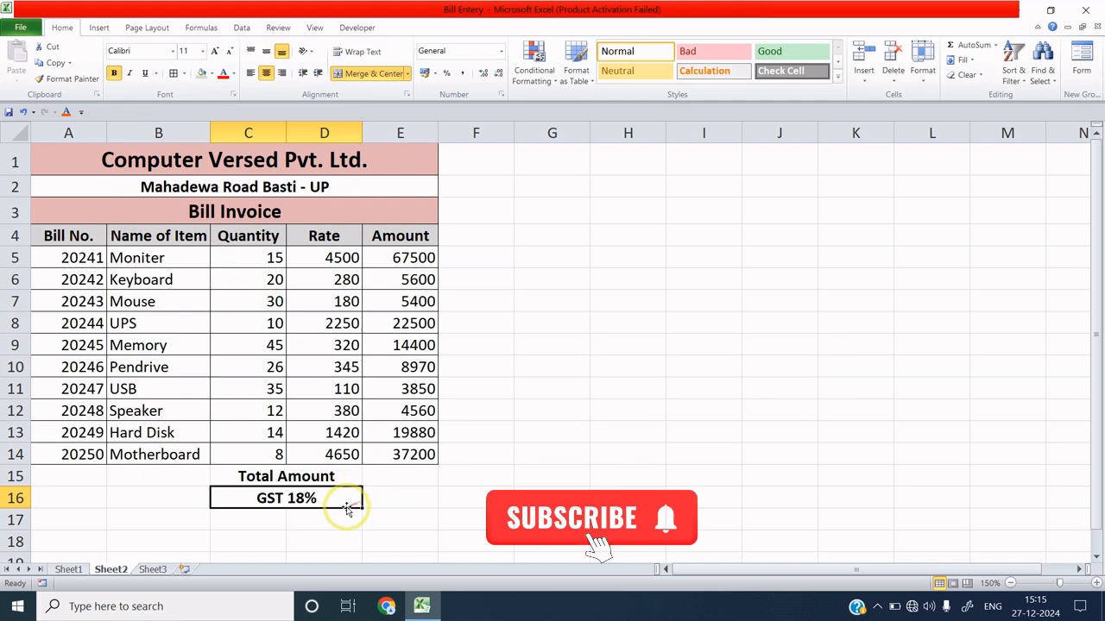
- Merge and center cells C17 and D17 and enter the bold label Grand Total
{"action": "left_click_drag", "start_coordinate": [275, 520], "coordinate": [320, 518]}
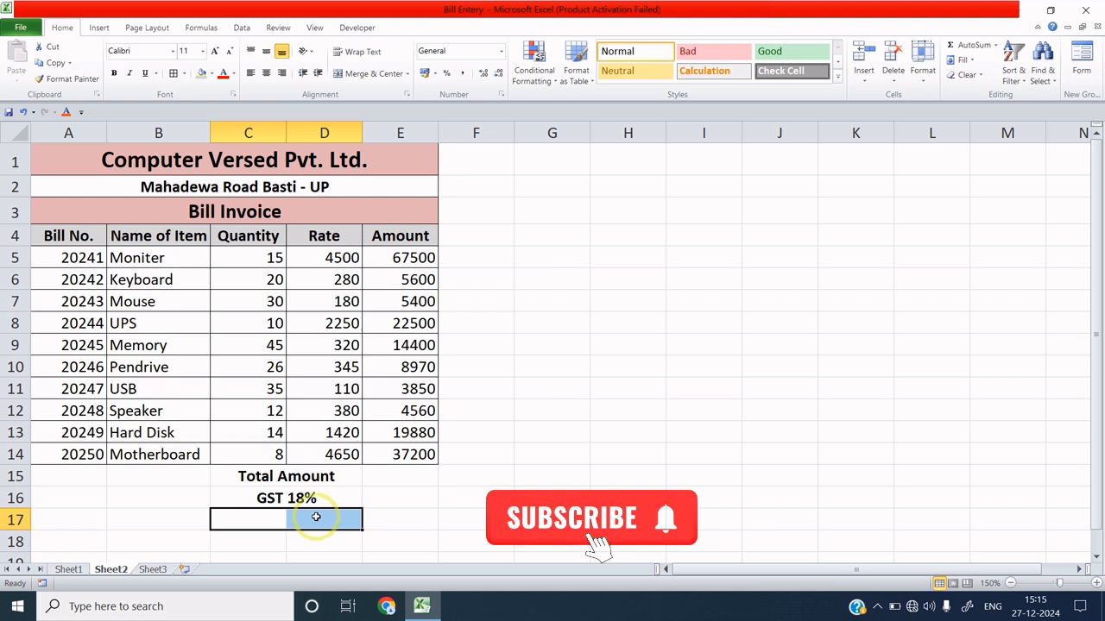
{"action": "left_click", "coordinate": [370, 74]}
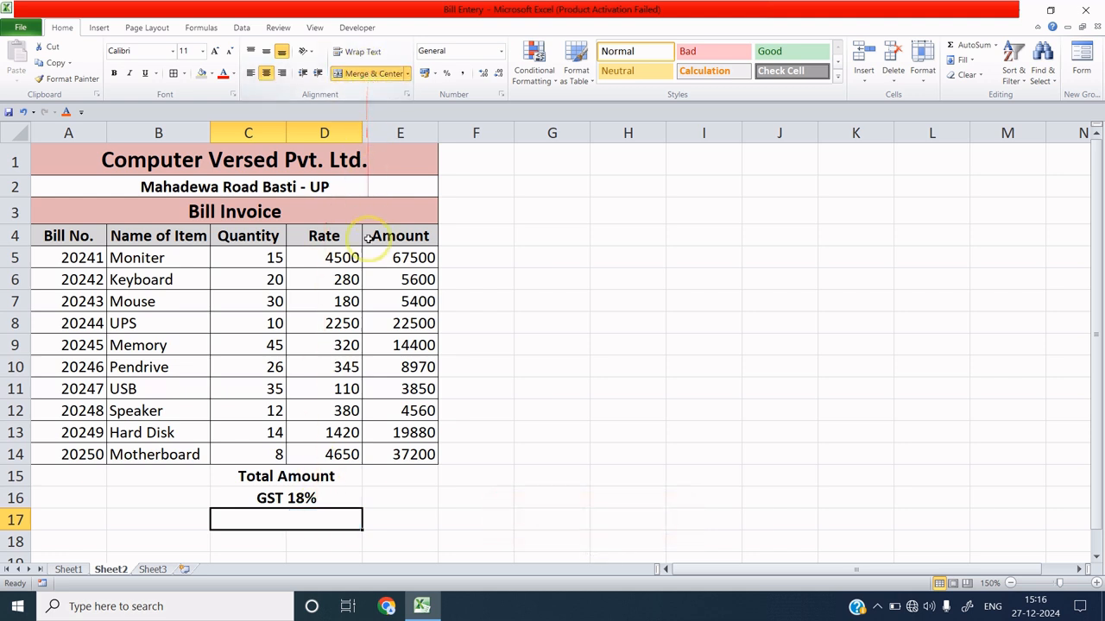
{"action": "double_click", "coordinate": [285, 518]}
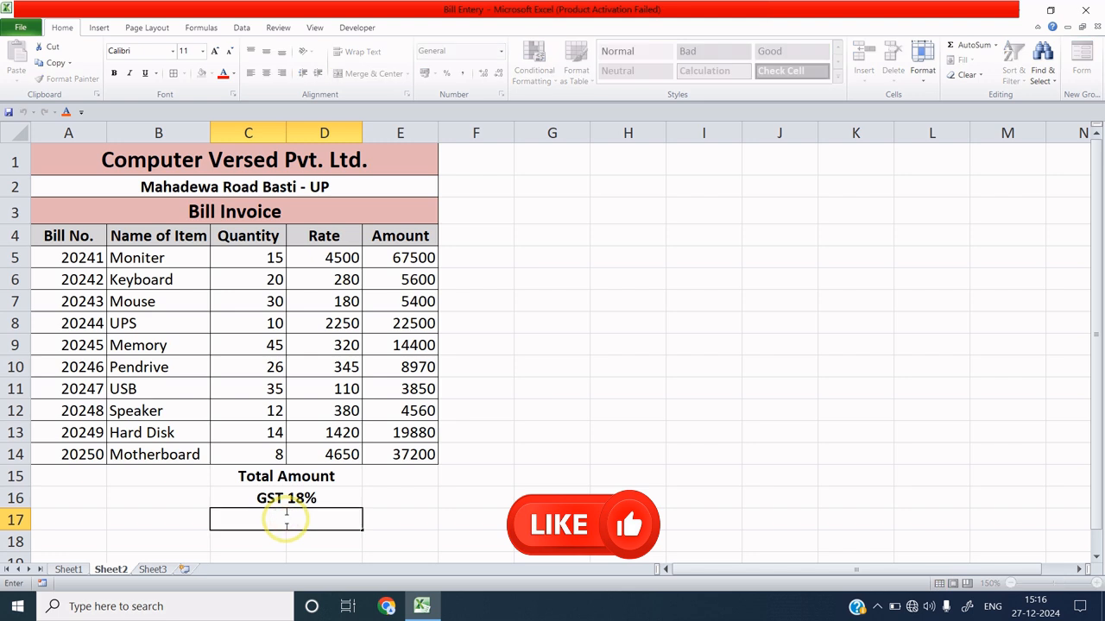
{"action": "type", "text": "Grand Total"}
{"action": "key", "text": "Return"}
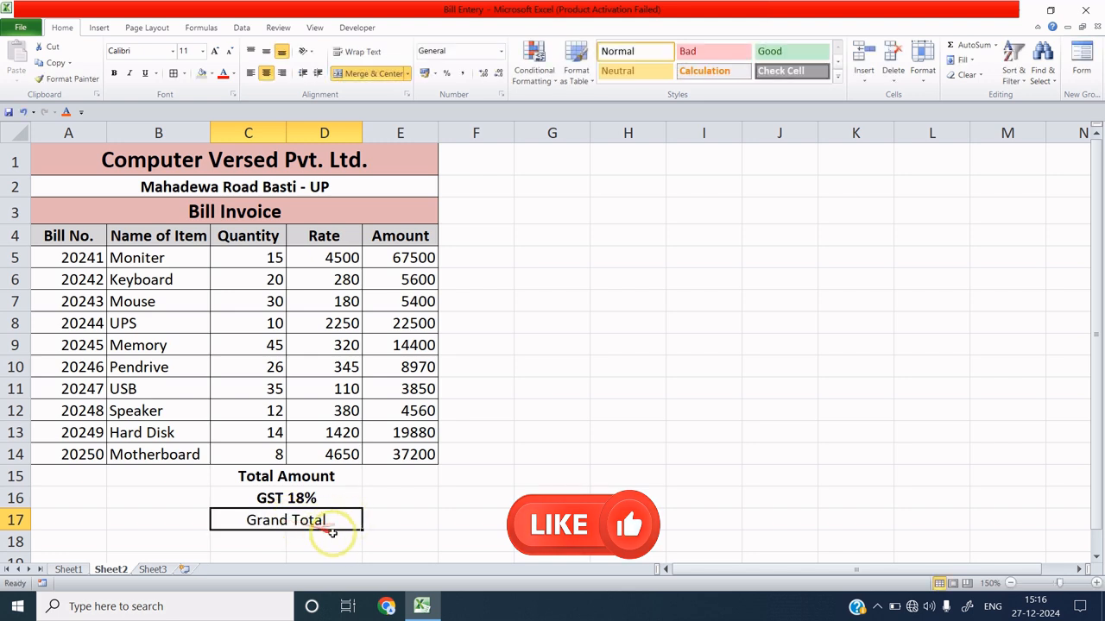
{"action": "left_click", "coordinate": [113, 72]}
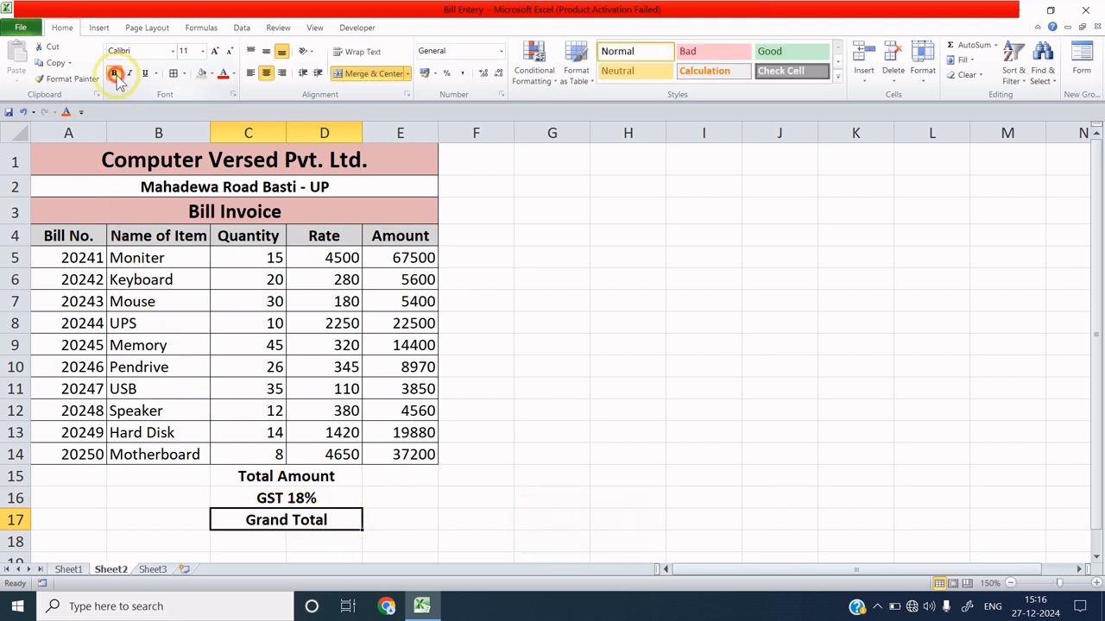
- Apply all borders to the summary rows in cells C15 to E17
{"action": "left_click", "coordinate": [371, 497]}
{"action": "left_click", "coordinate": [297, 481]}
{"action": "left_click_drag", "start_coordinate": [297, 487], "coordinate": [394, 520]}
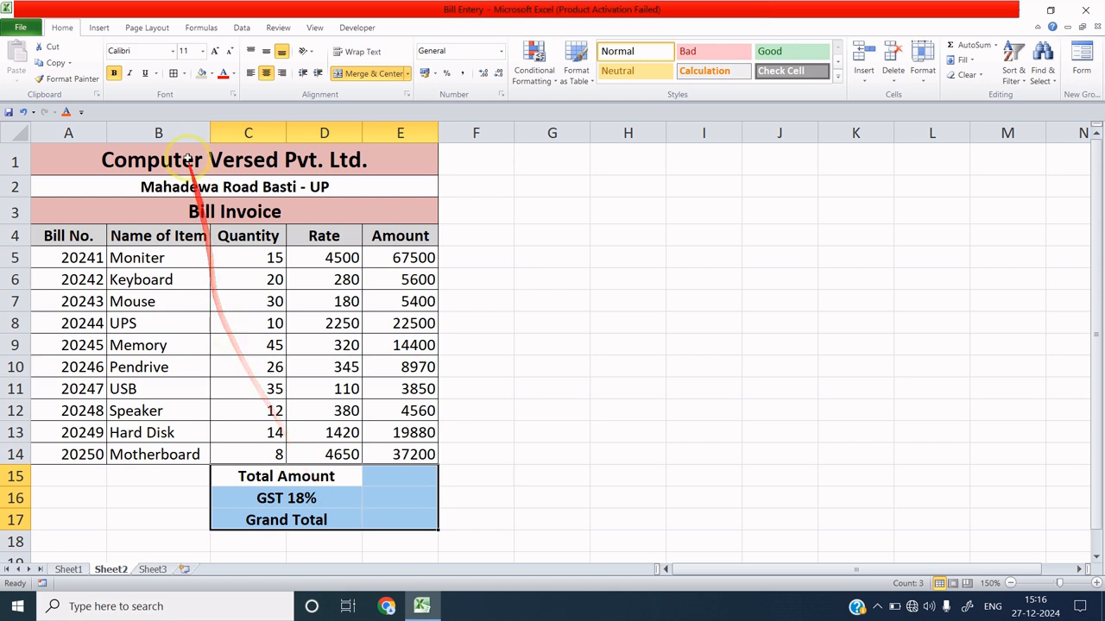
{"action": "left_click", "coordinate": [183, 74]}
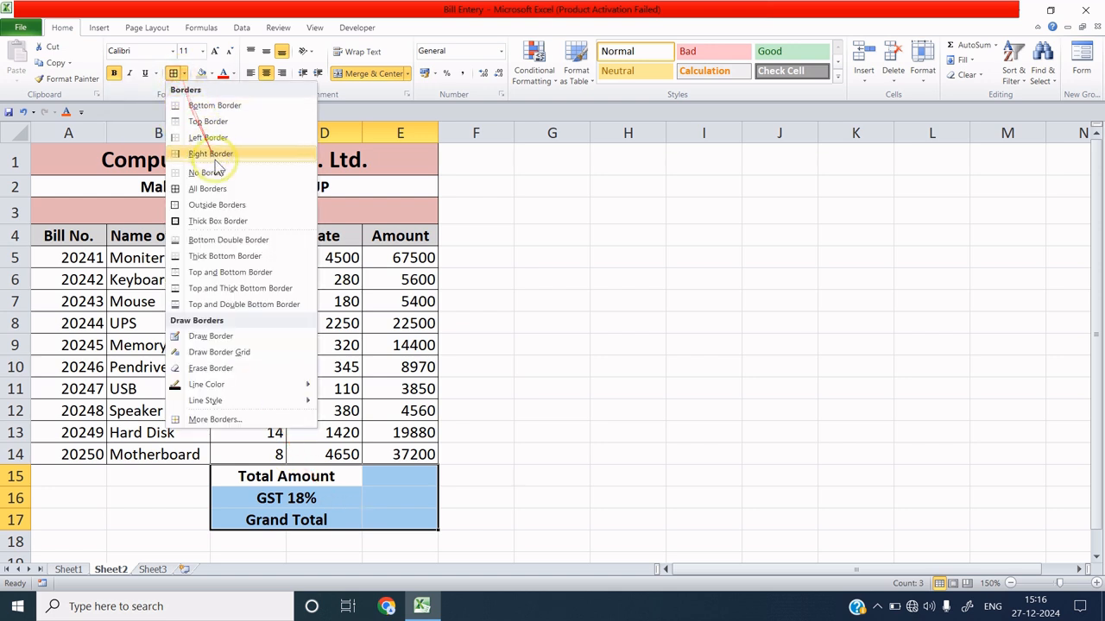
{"action": "left_click", "coordinate": [223, 189]}
{"action": "left_click", "coordinate": [376, 475]}
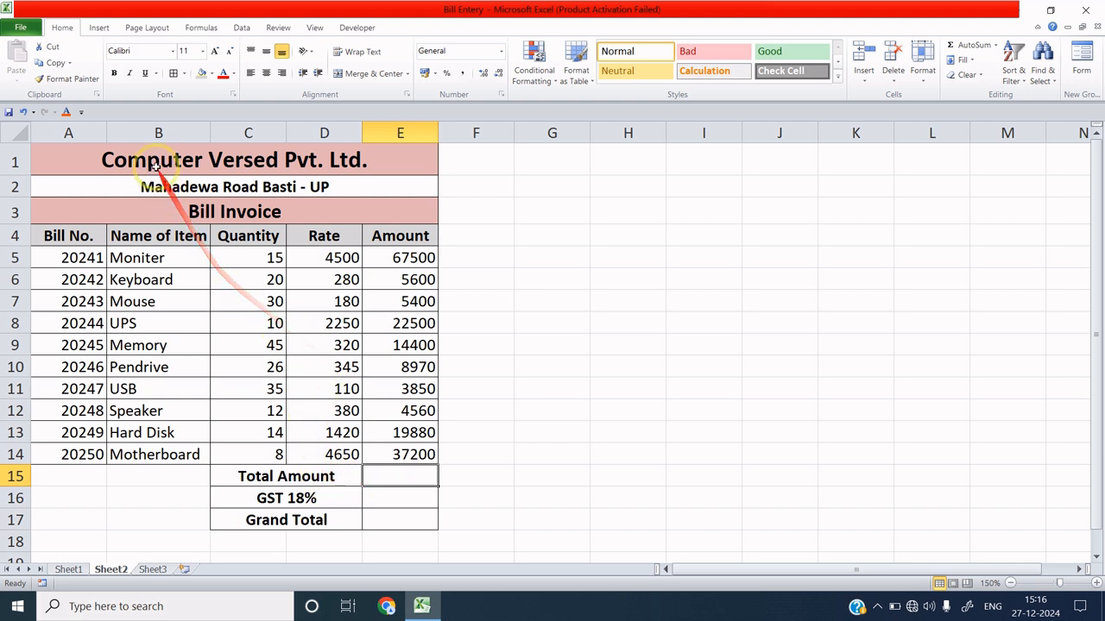
{"action": "left_click_drag", "start_coordinate": [147, 183], "coordinate": [336, 516]}
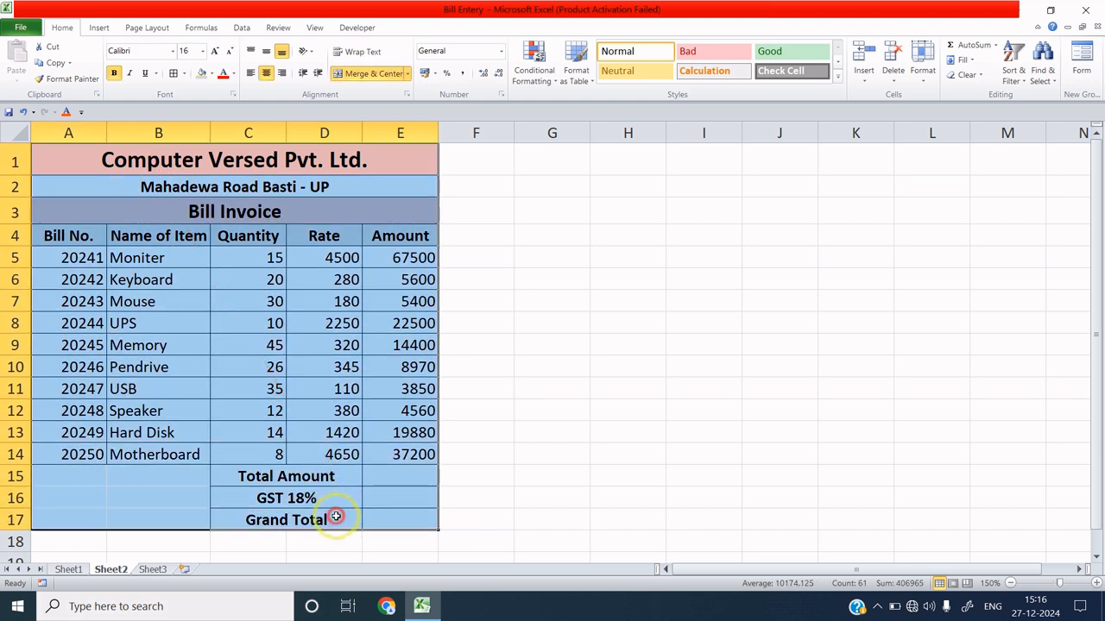
- Total the amounts E5:E14 in cell E15 with AutoSum, then clear the cell again
{"action": "left_click", "coordinate": [366, 476]}
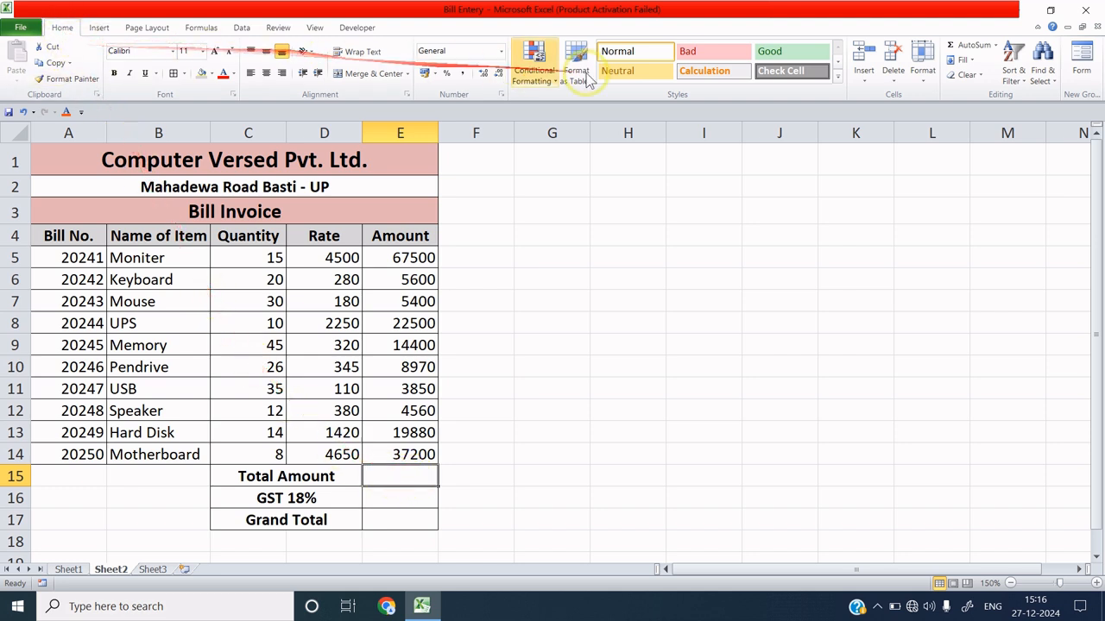
{"action": "left_click", "coordinate": [977, 46]}
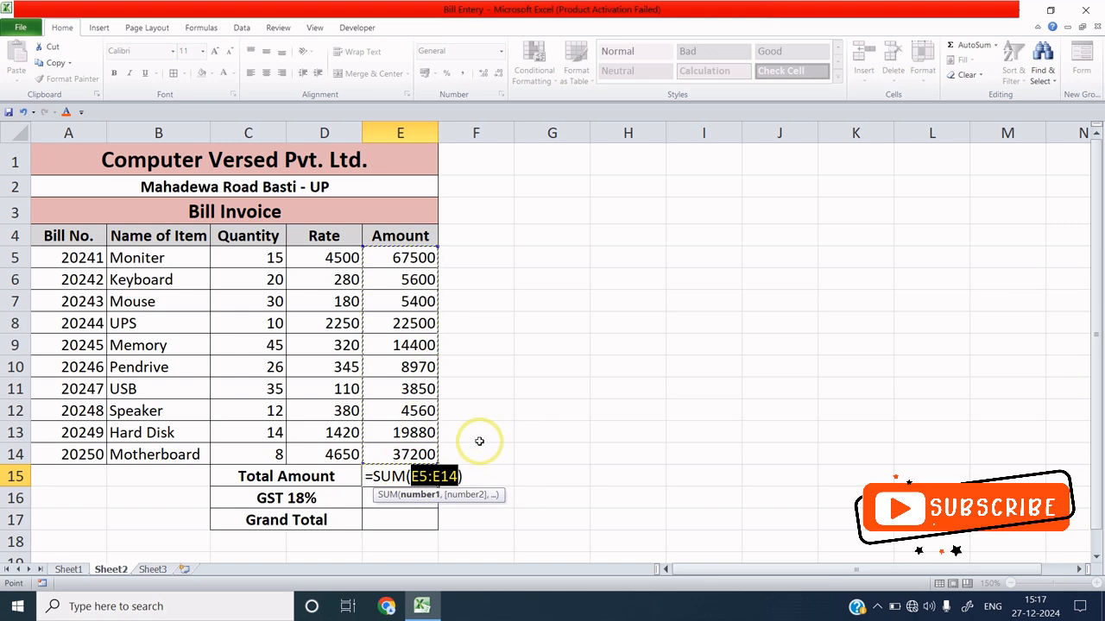
{"action": "key", "text": "Return"}
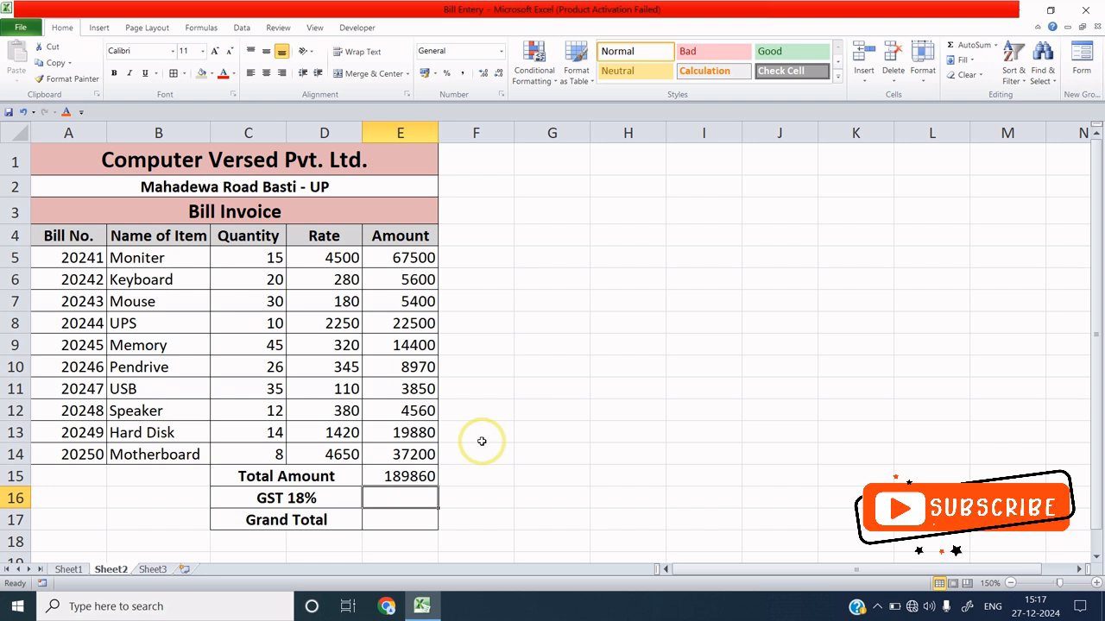
{"action": "left_click", "coordinate": [431, 481]}
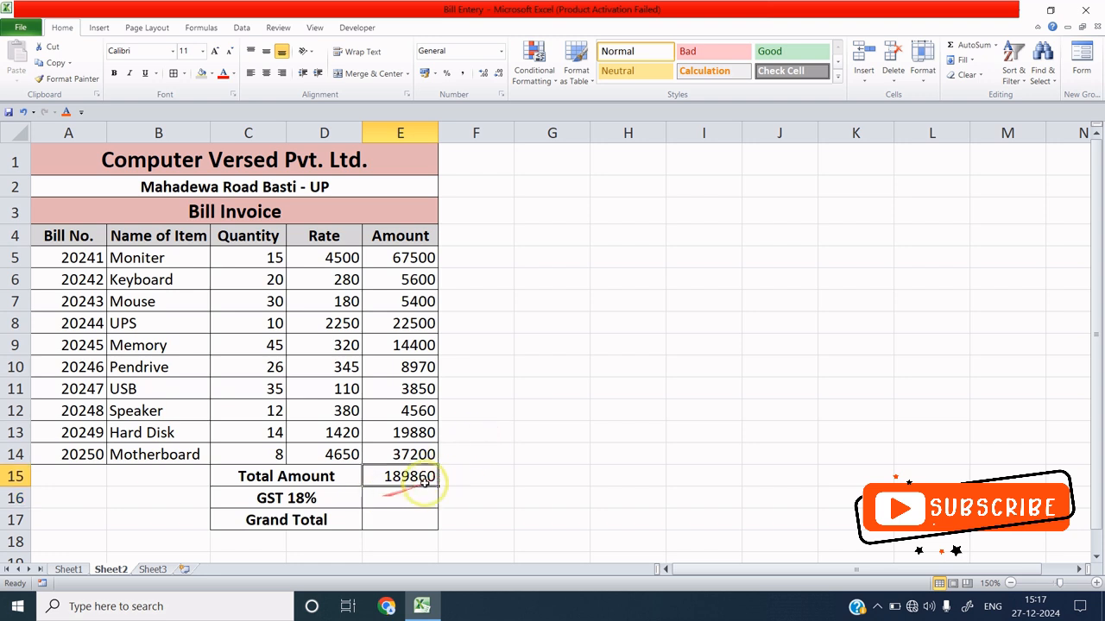
{"action": "key", "text": "Delete"}
{"action": "left_click", "coordinate": [495, 481]}
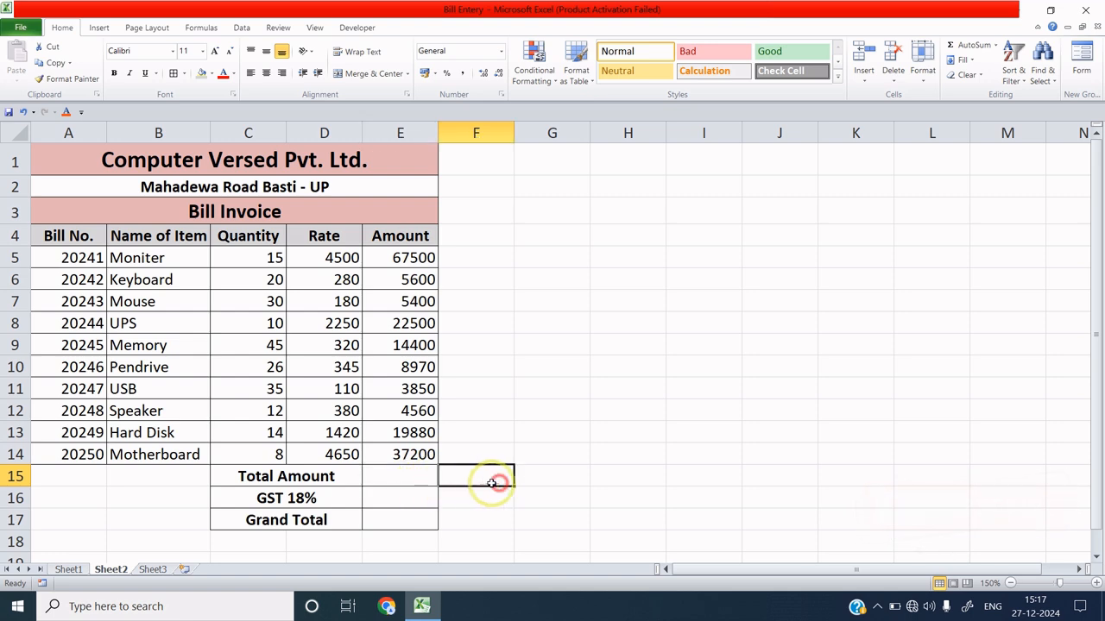
- Insert the automatic sum of E5:E14 in E15 once more, compare it with the item amounts, and delete it
{"action": "left_click", "coordinate": [416, 478]}
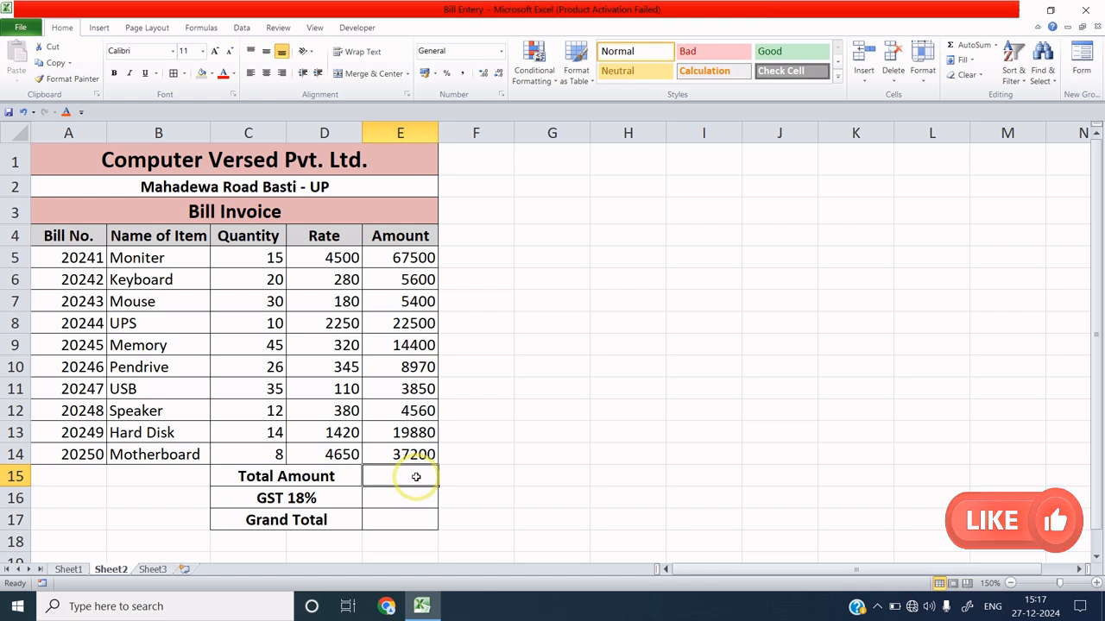
{"action": "key", "text": "alt"}
{"action": "key", "text": "alt+equal"}
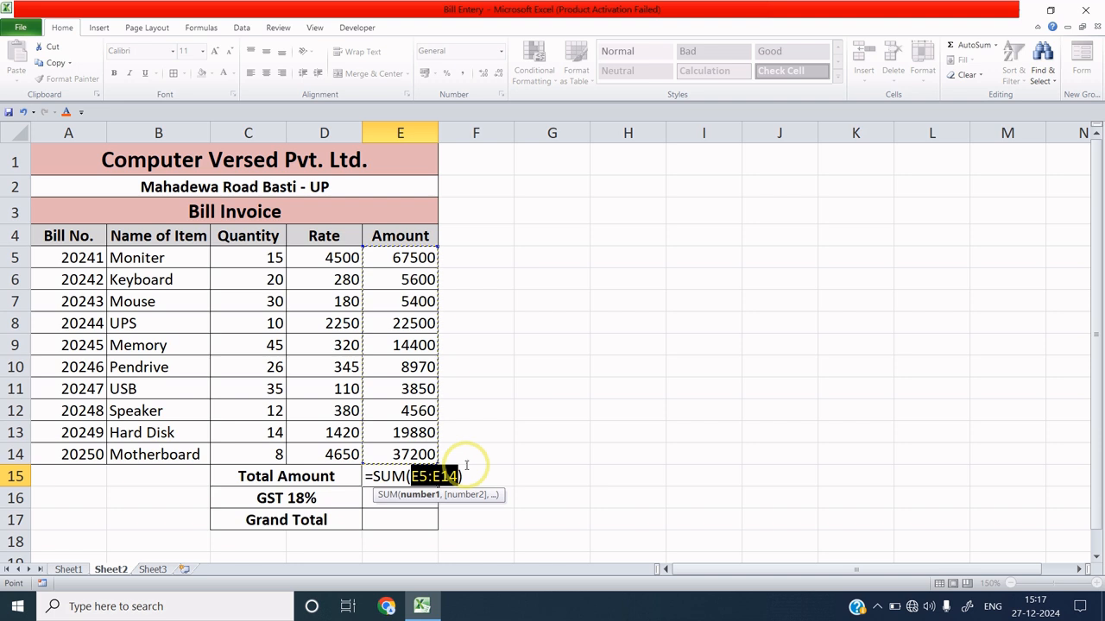
{"action": "key", "text": "Return"}
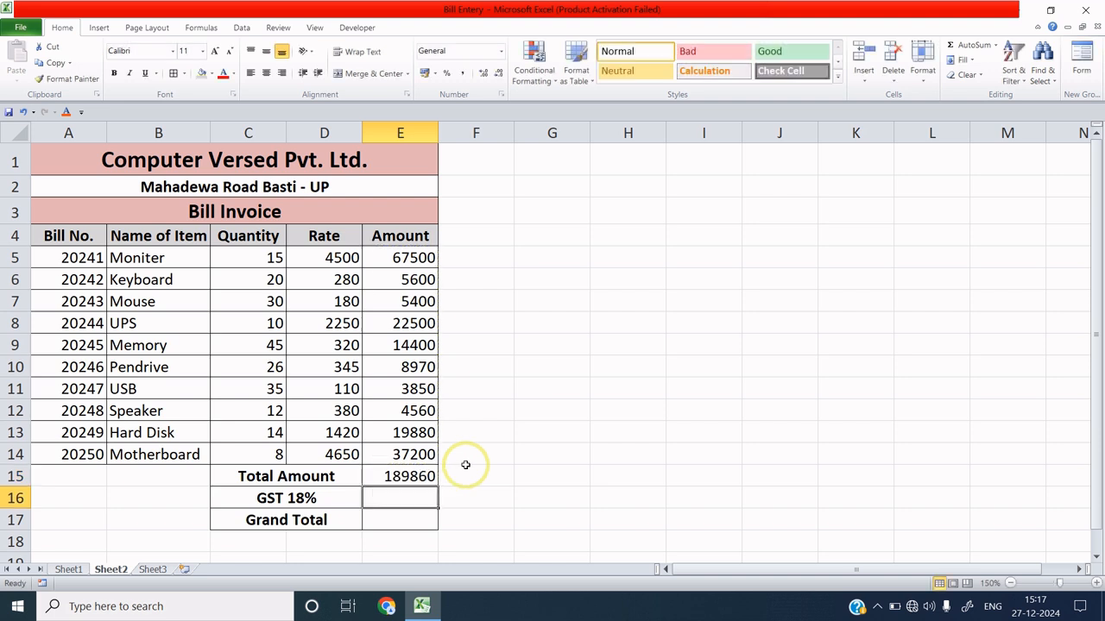
{"action": "left_click", "coordinate": [407, 476]}
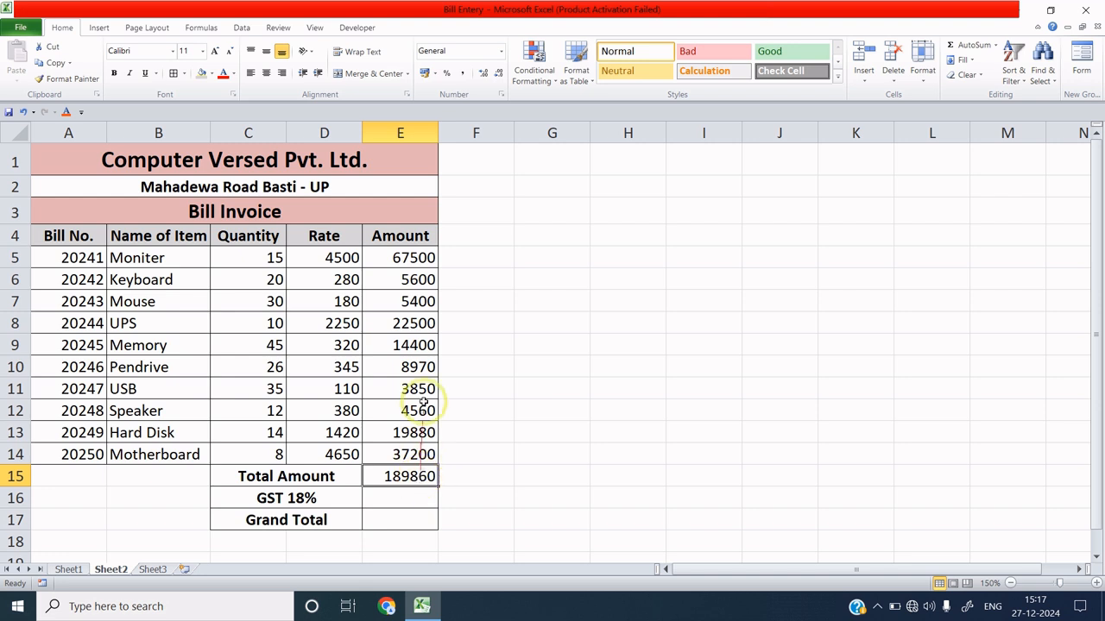
{"action": "left_click_drag", "start_coordinate": [424, 257], "coordinate": [421, 449]}
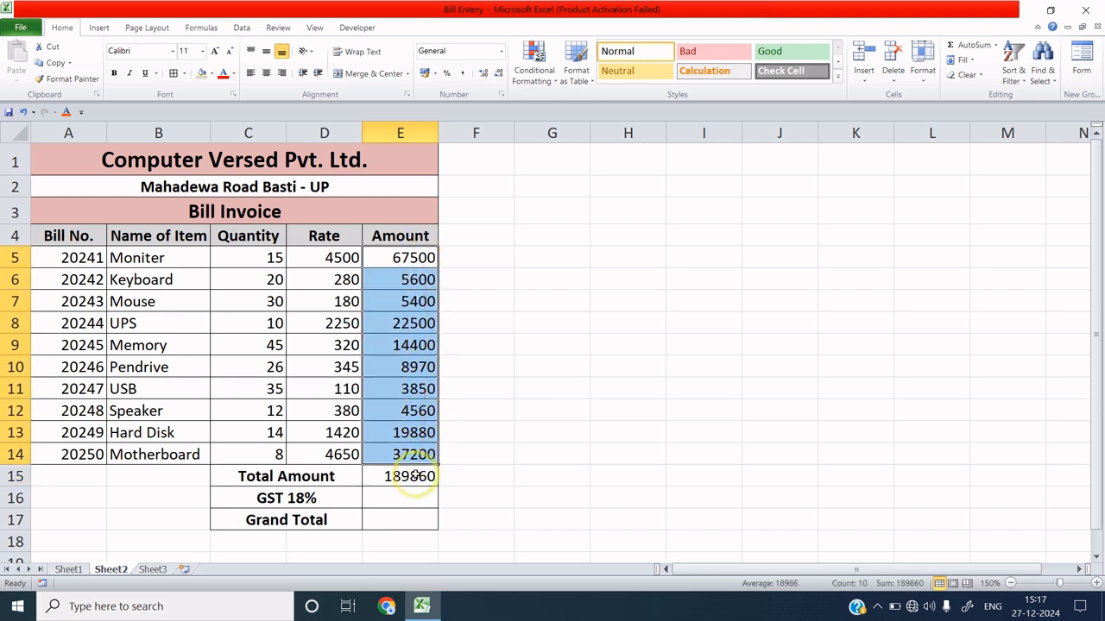
{"action": "left_click", "coordinate": [413, 476]}
{"action": "key", "text": "Delete"}
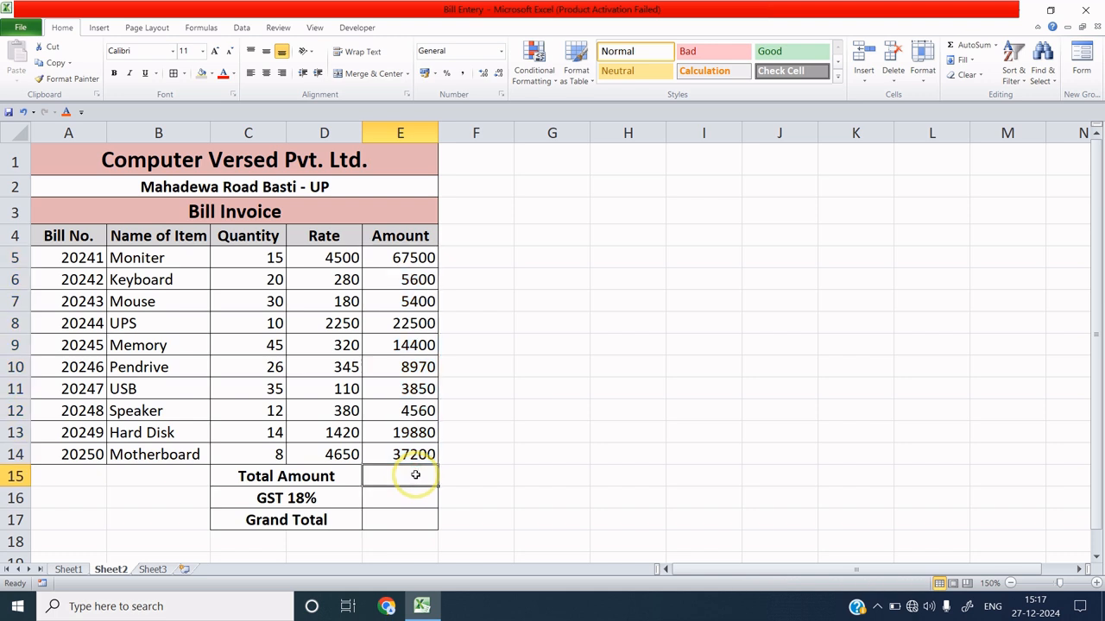
- Calculate the total amount in cell E15 with the formula =sum(E5:E14)
{"action": "type", "text": "="}
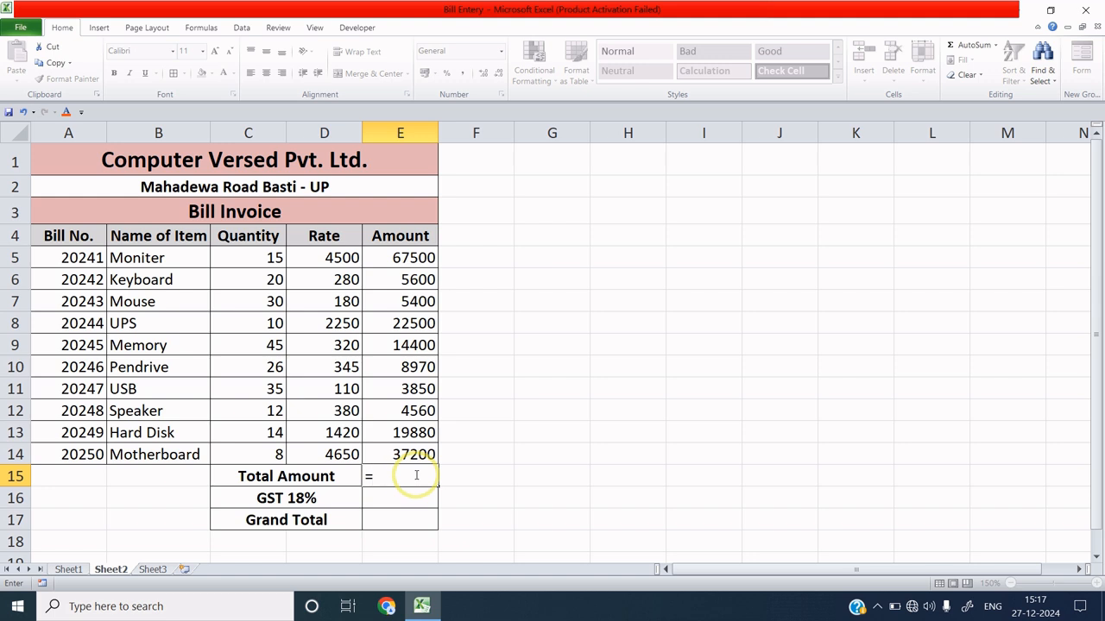
{"action": "type", "text": "sum"}
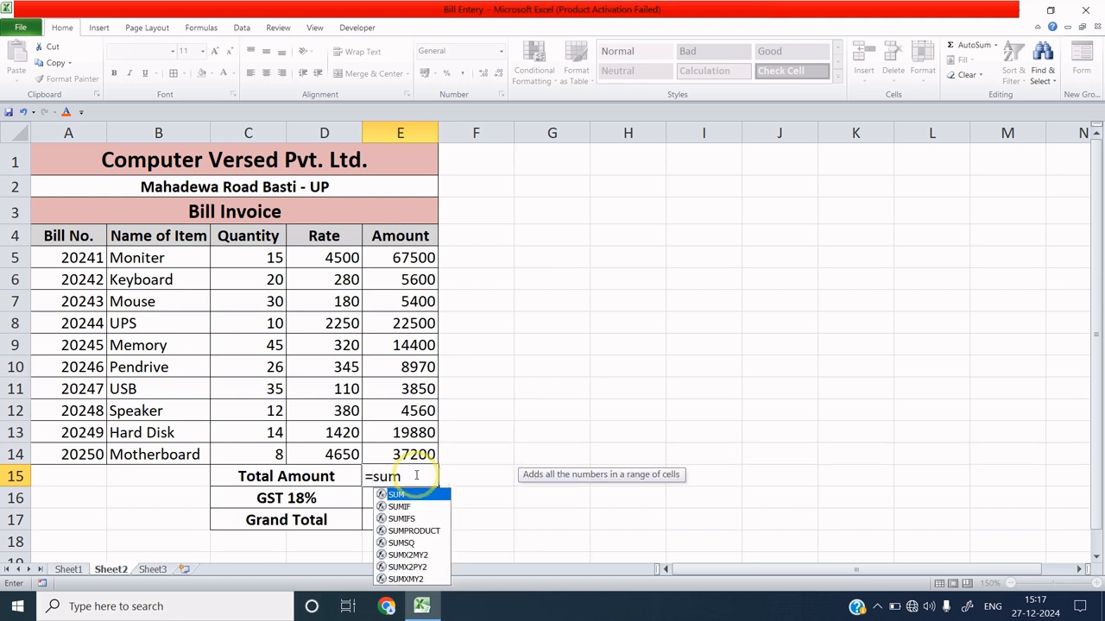
{"action": "type", "text": "("}
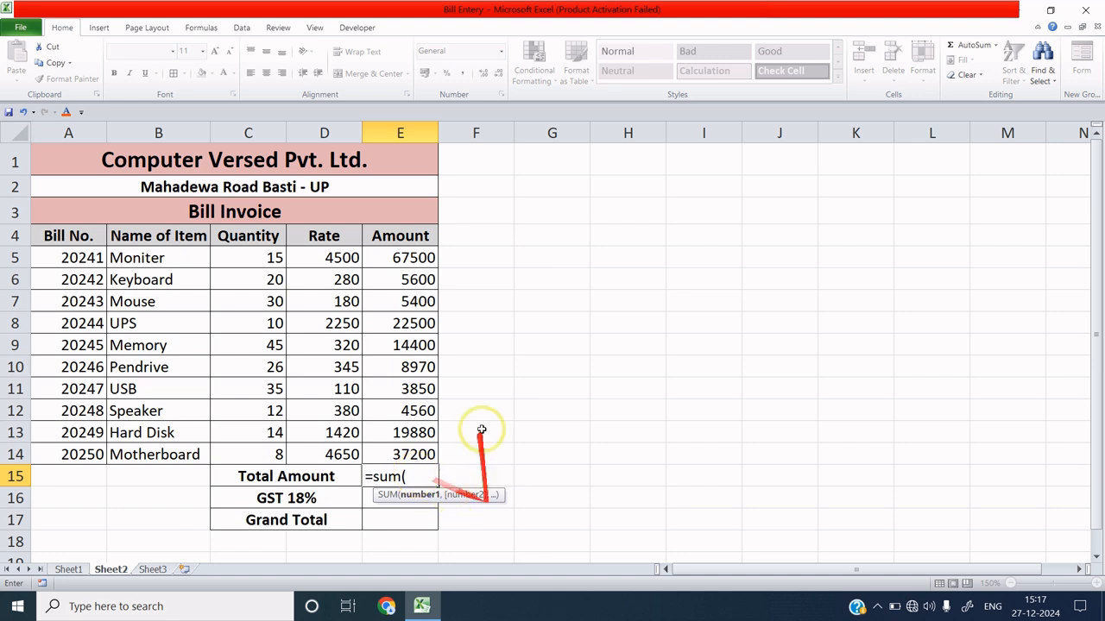
{"action": "left_click", "coordinate": [428, 258]}
{"action": "left_click_drag", "start_coordinate": [428, 258], "coordinate": [433, 454]}
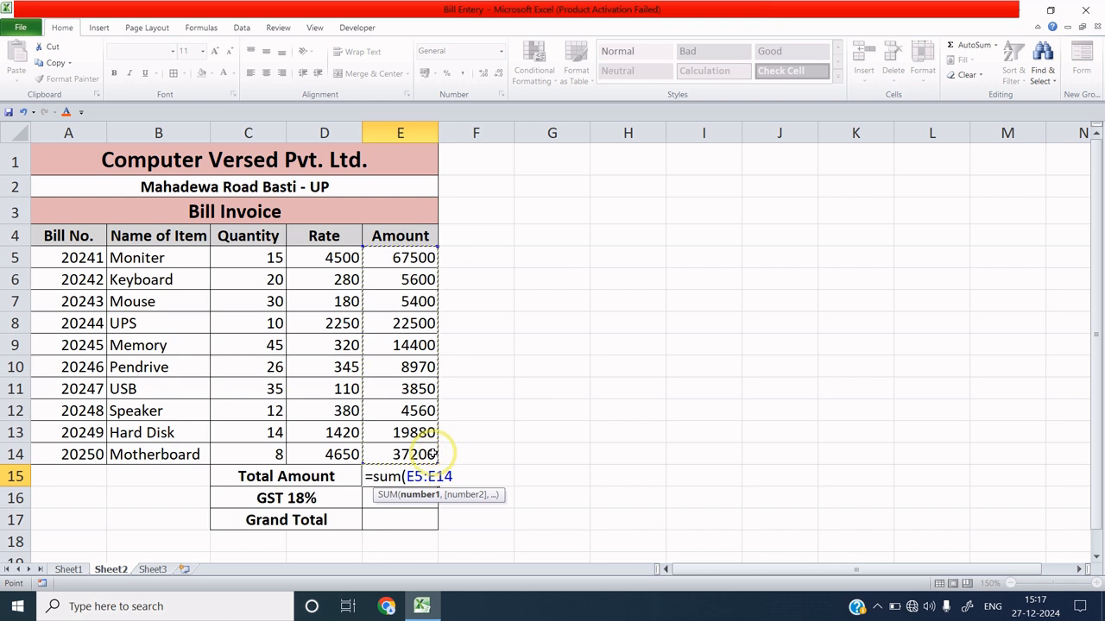
{"action": "type", "text": ")"}
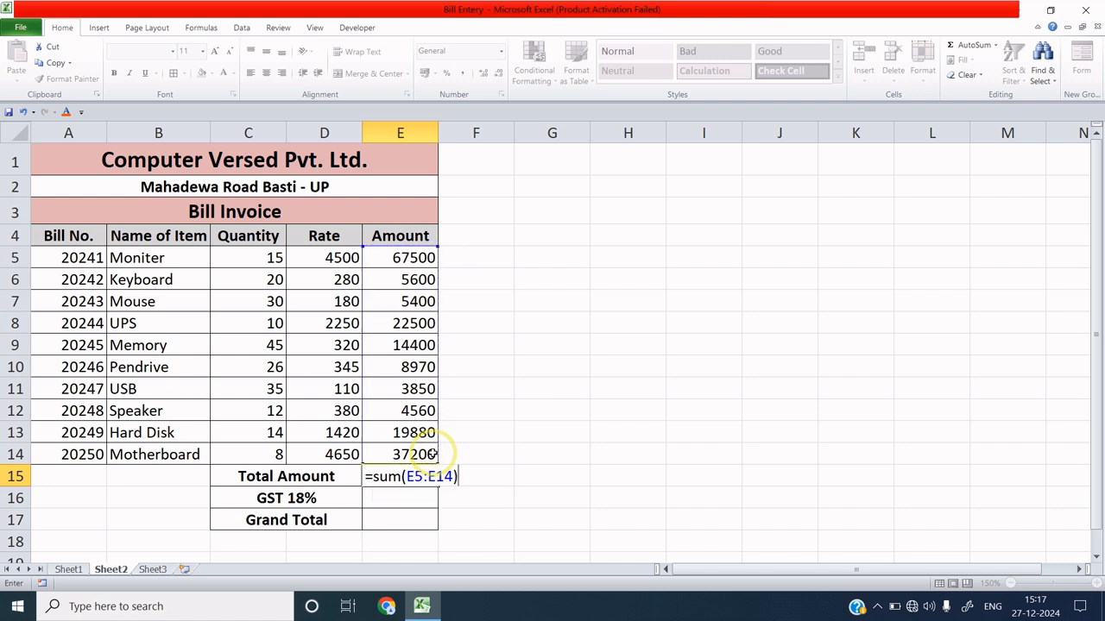
{"action": "key", "text": "Return"}
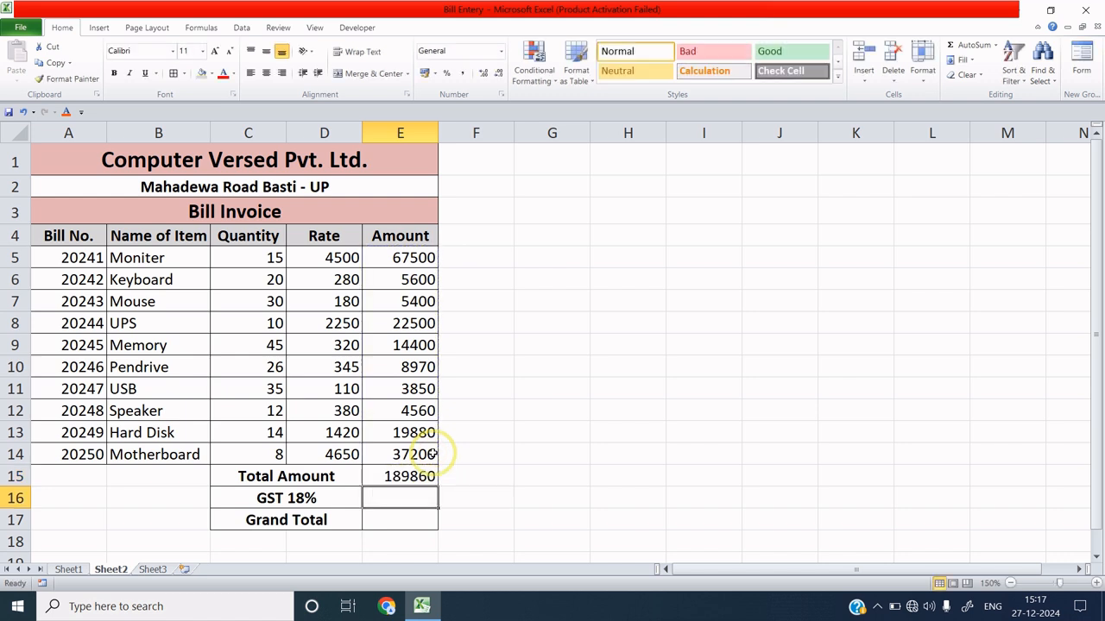
{"action": "left_click", "coordinate": [422, 476]}
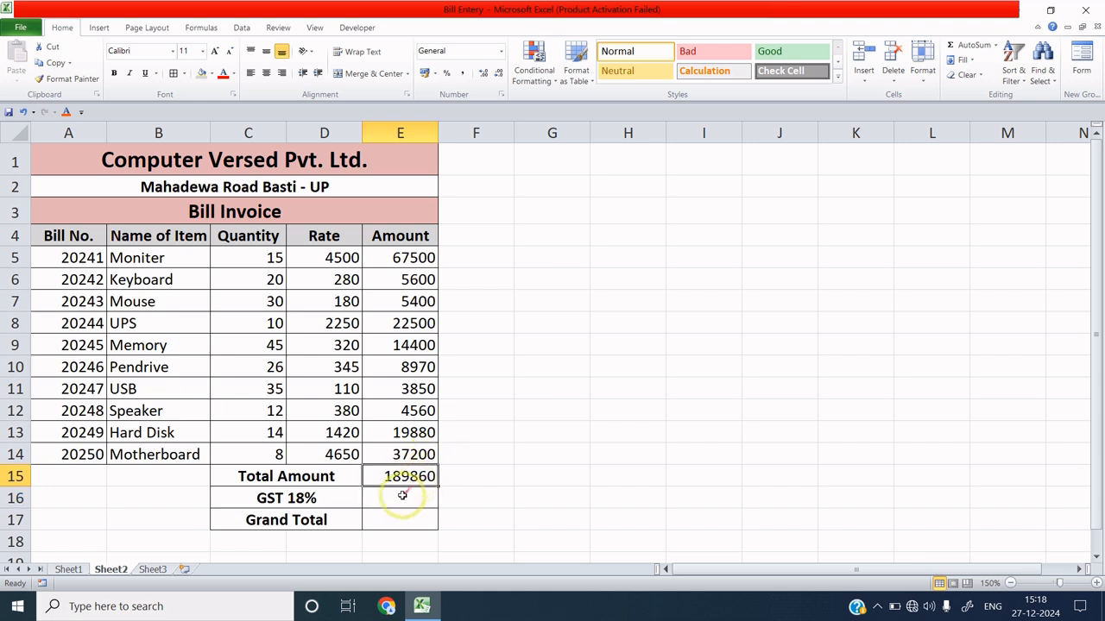
- Calculate the 18% GST in cell E16 with the formula =E15*18/100
{"action": "left_click", "coordinate": [404, 499]}
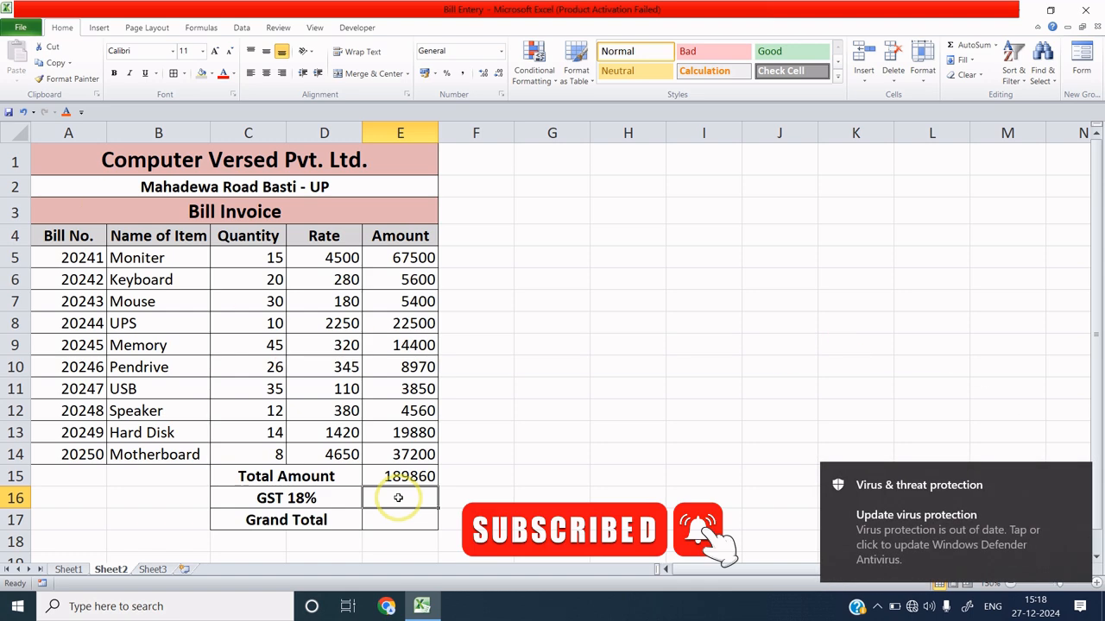
{"action": "type", "text": "="}
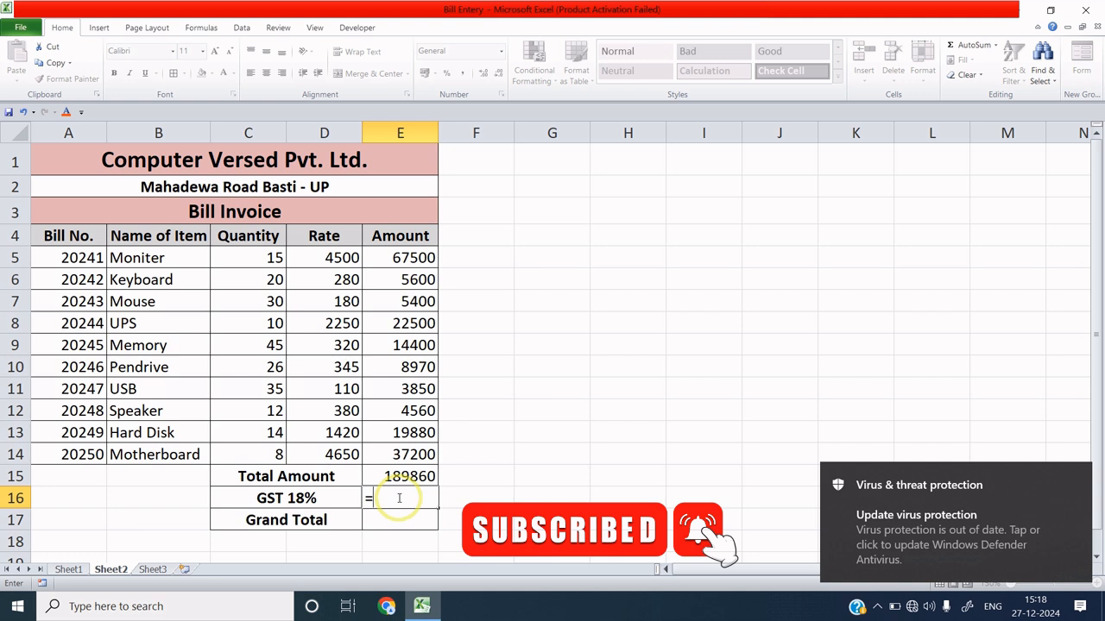
{"action": "left_click", "coordinate": [401, 476]}
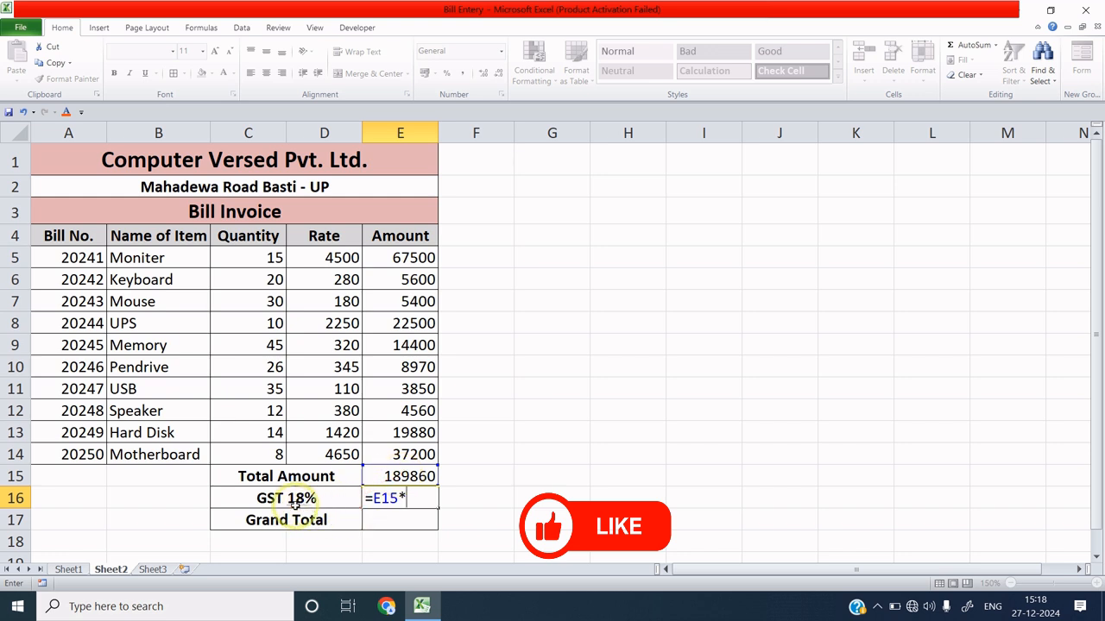
{"action": "type", "text": "18/100"}
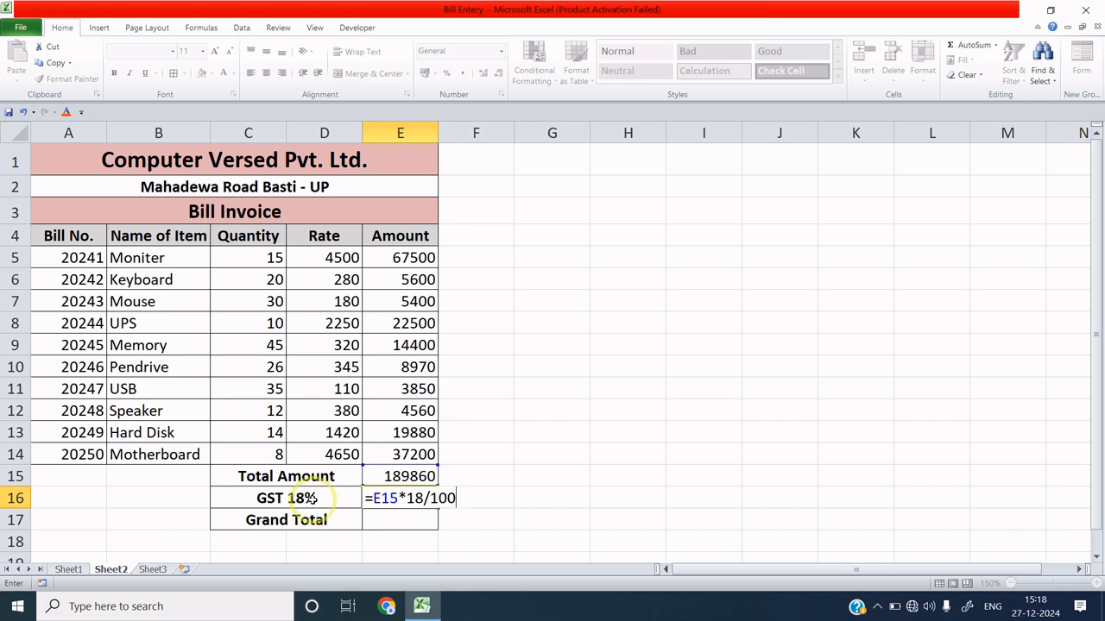
{"action": "key", "text": "Return"}
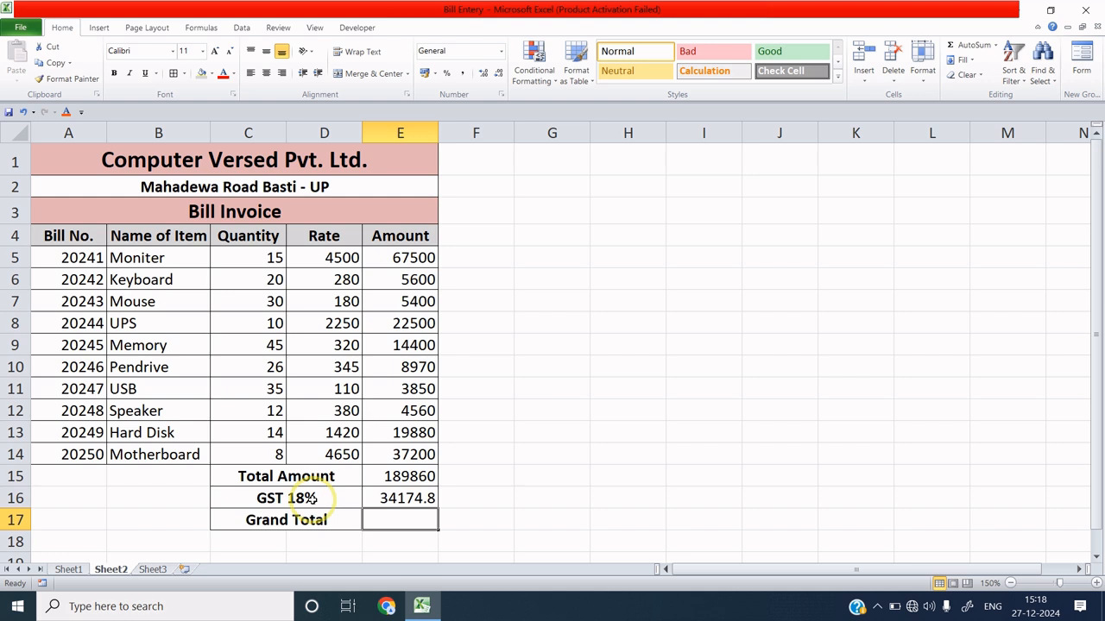
- Calculate the grand total in cell E17 by adding the total amount and GST with the formula =E15+E16
{"action": "left_click", "coordinate": [419, 479]}
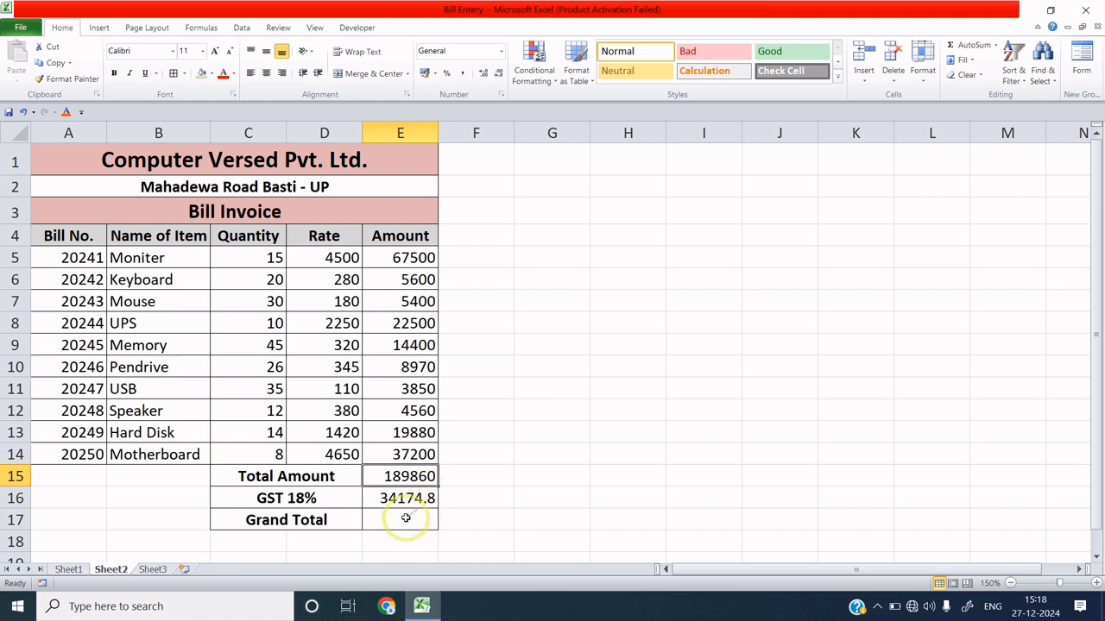
{"action": "left_click_drag", "start_coordinate": [419, 475], "coordinate": [417, 501]}
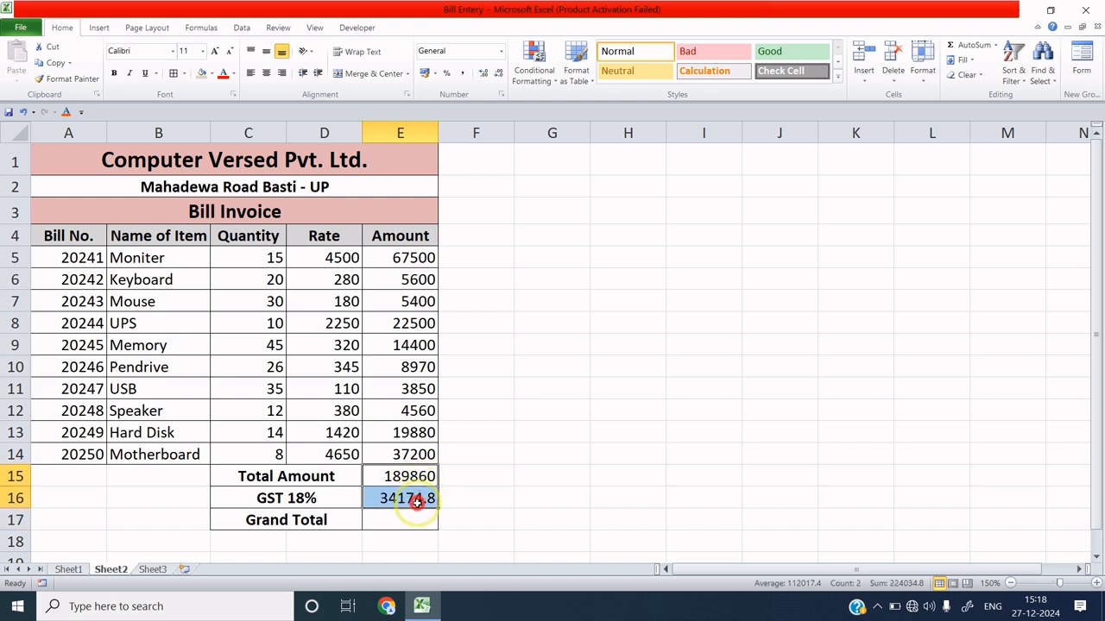
{"action": "left_click", "coordinate": [404, 519]}
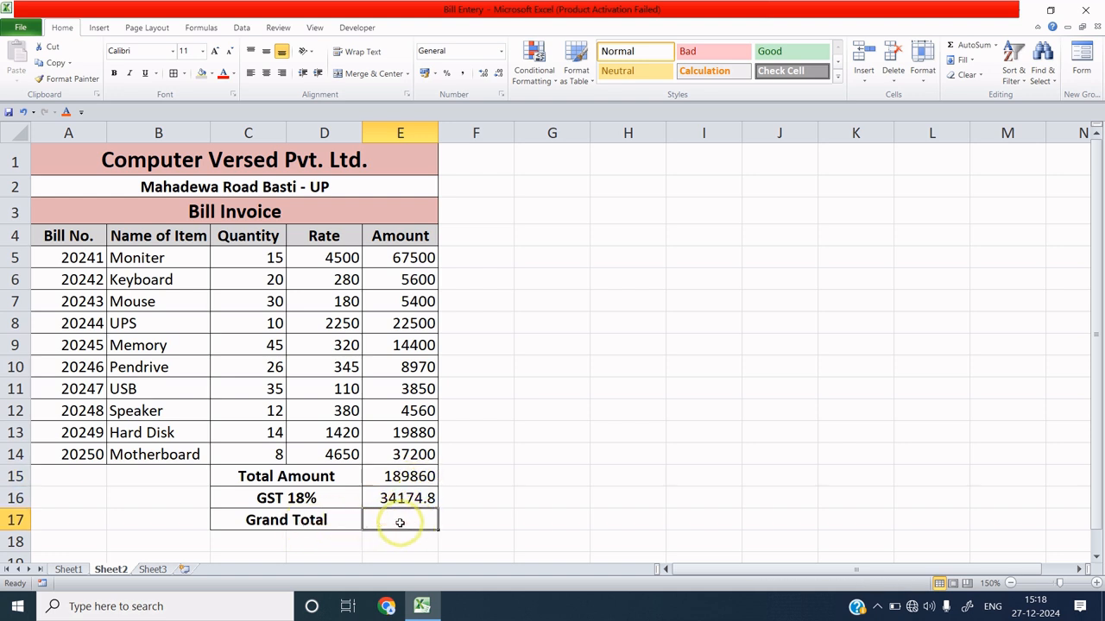
{"action": "type", "text": "="}
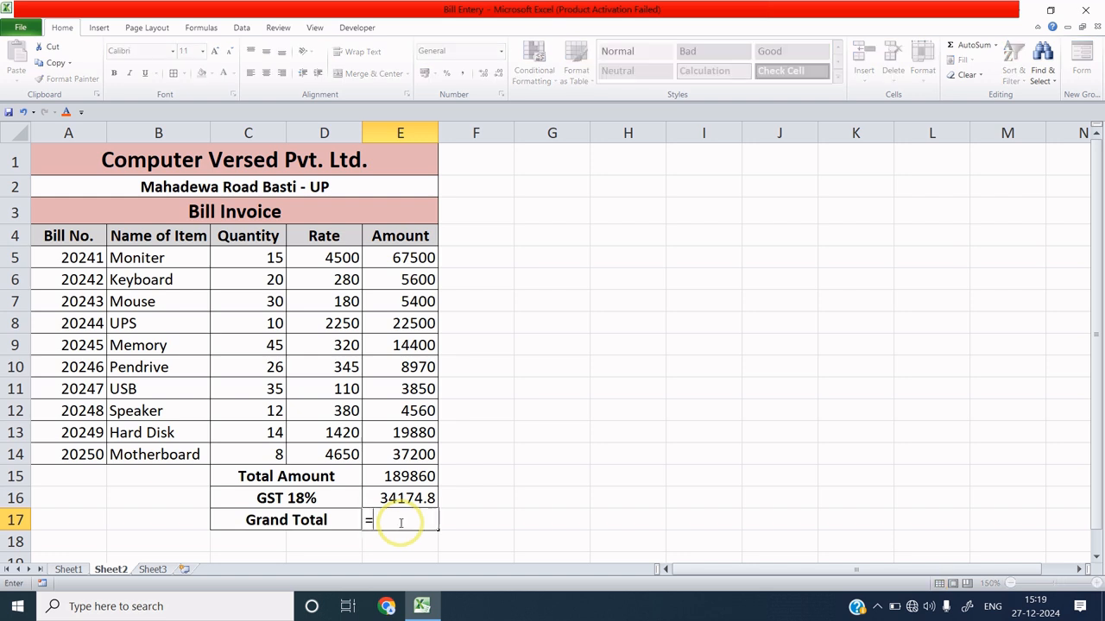
{"action": "left_click", "coordinate": [402, 474]}
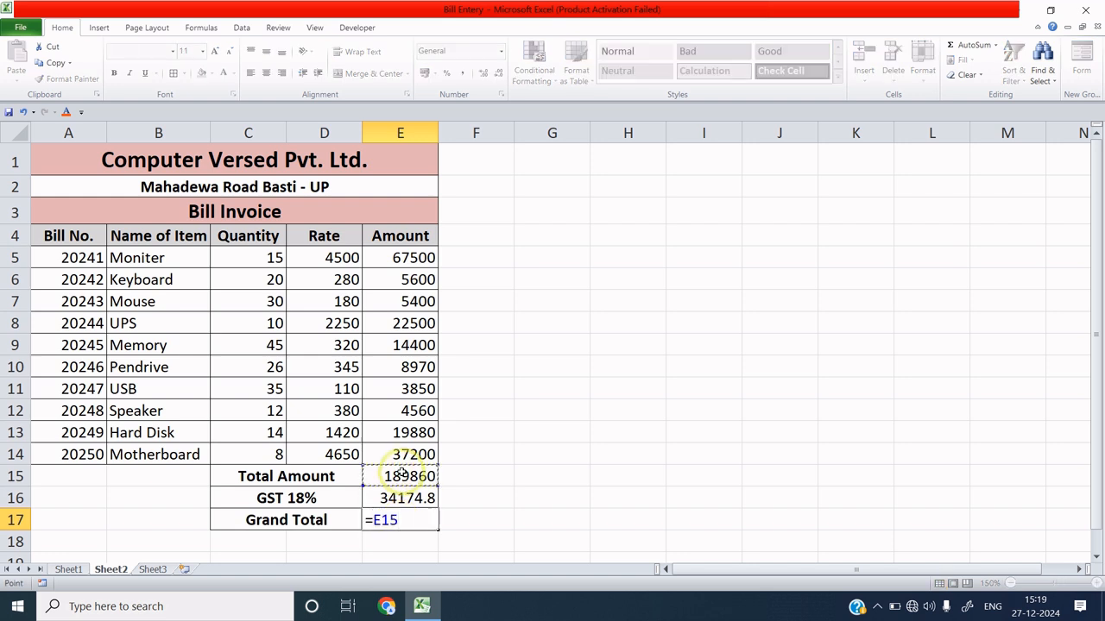
{"action": "type", "text": "+"}
{"action": "left_click", "coordinate": [404, 498]}
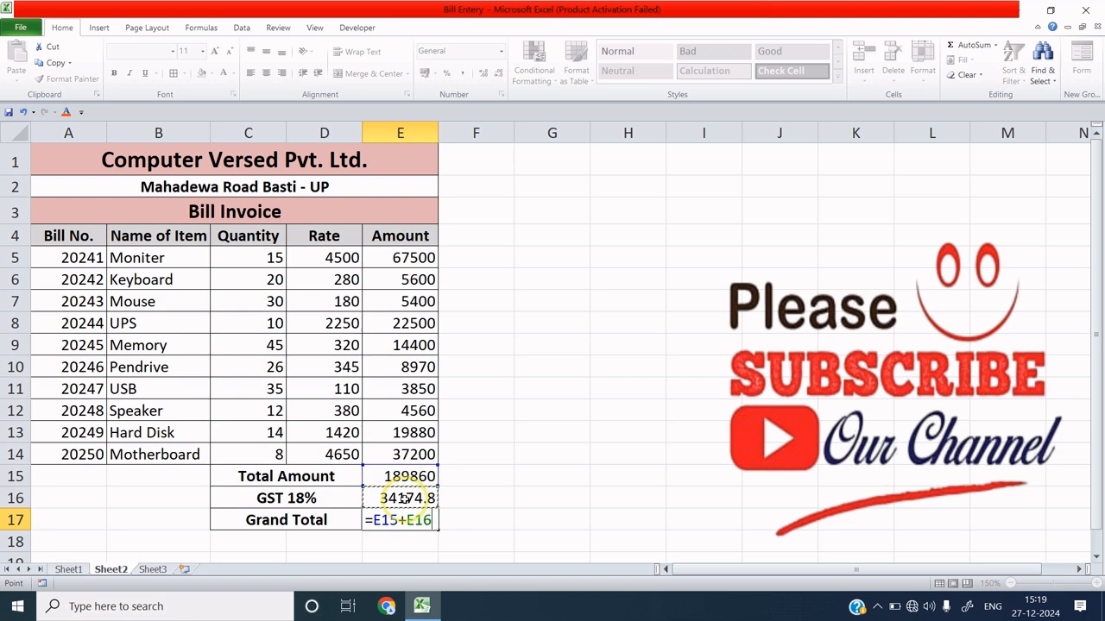
{"action": "key", "text": "Return"}
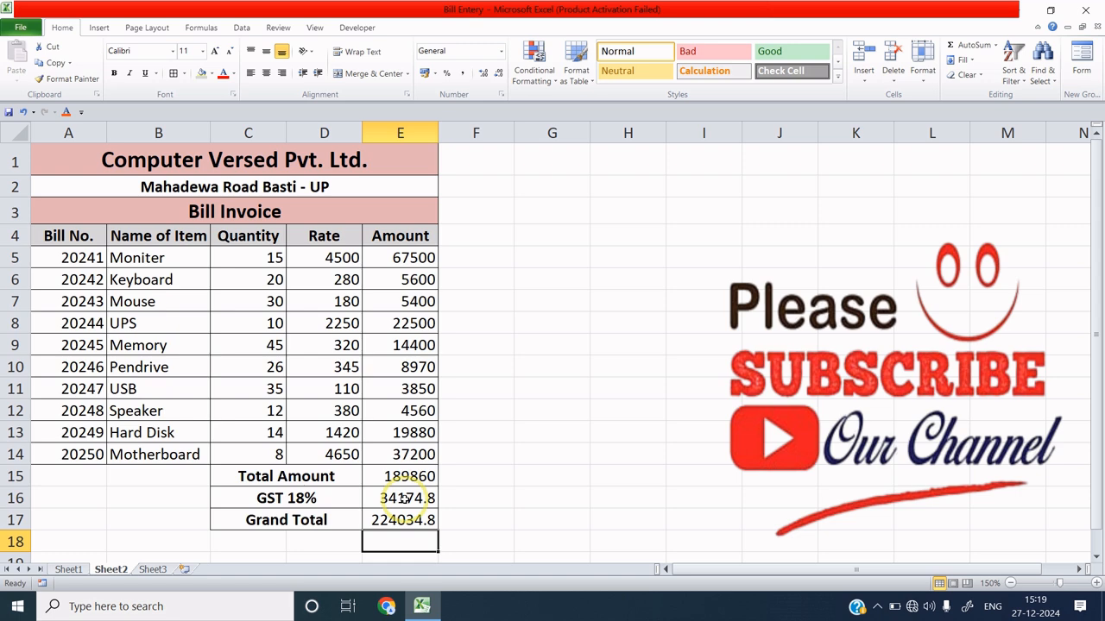
{"action": "left_click", "coordinate": [399, 524]}
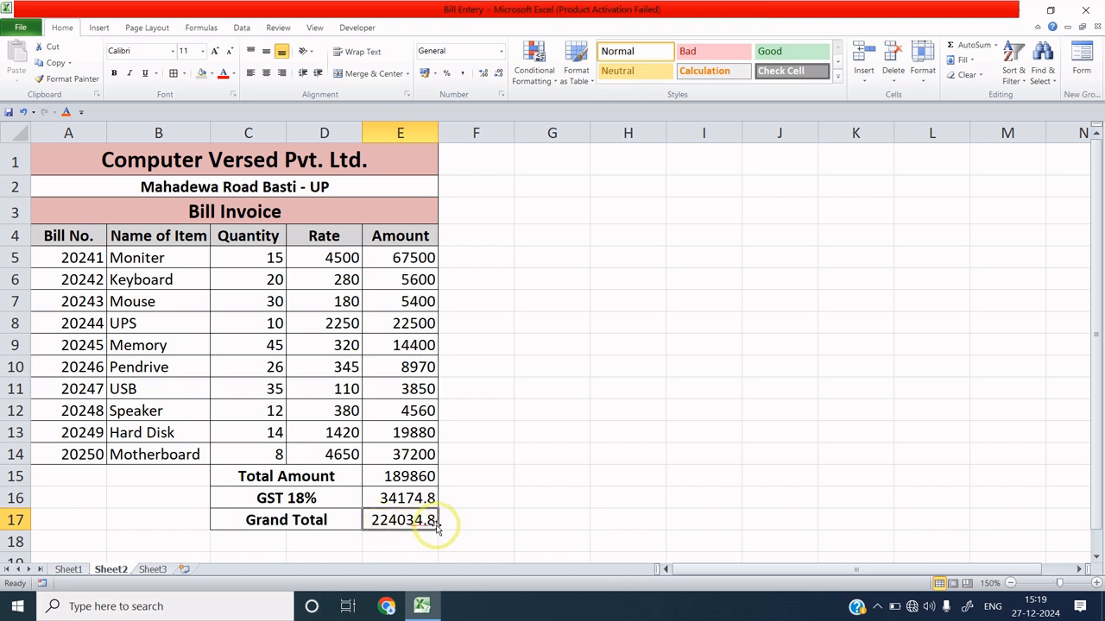
{"action": "left_click", "coordinate": [397, 525]}
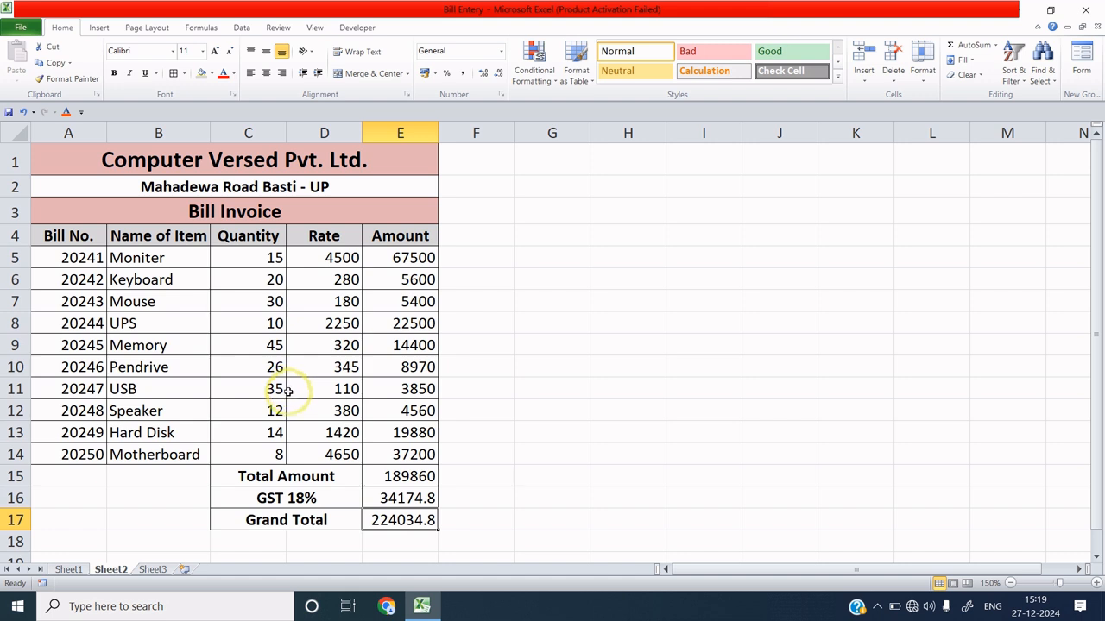
- Set the UPS quantity in cell C8 to 12 and check the grand total in E17
{"action": "left_click", "coordinate": [275, 323]}
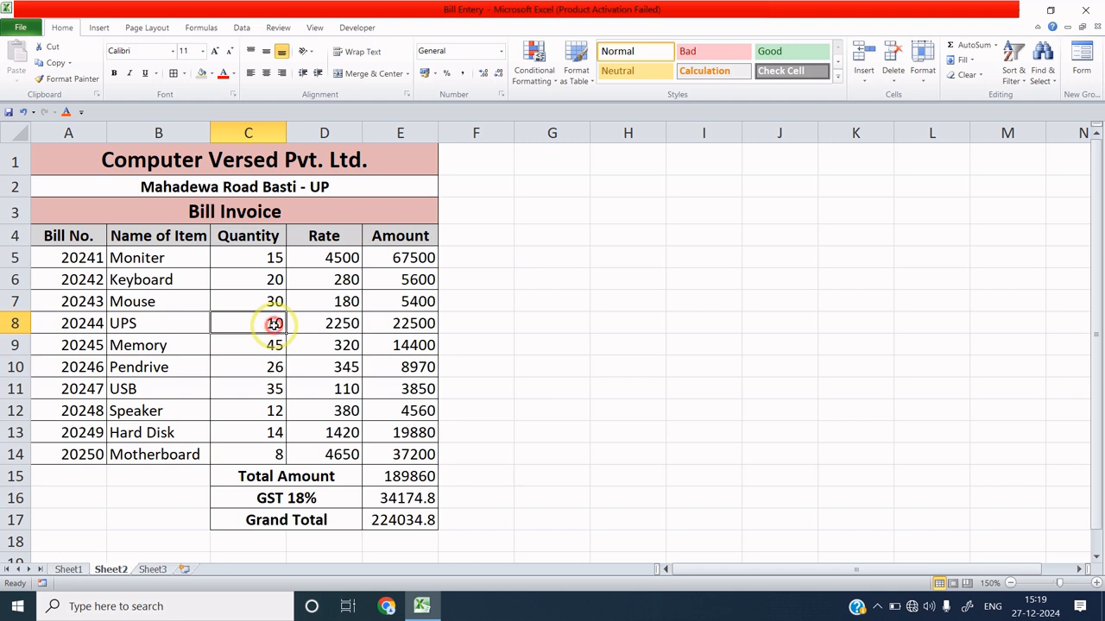
{"action": "type", "text": "1"}
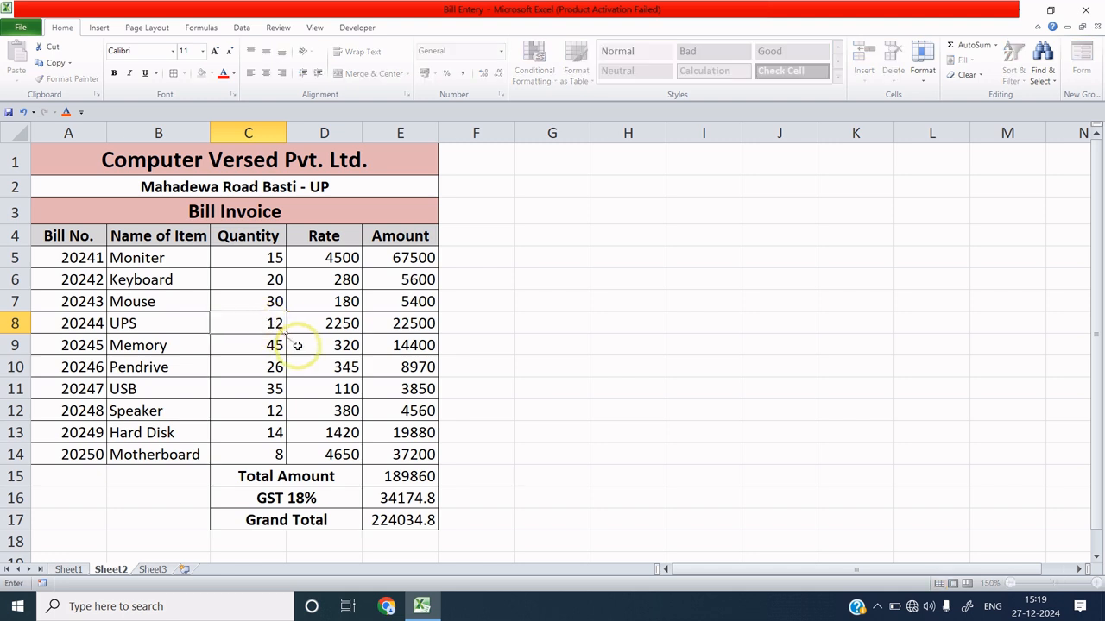
{"action": "left_click", "coordinate": [472, 348]}
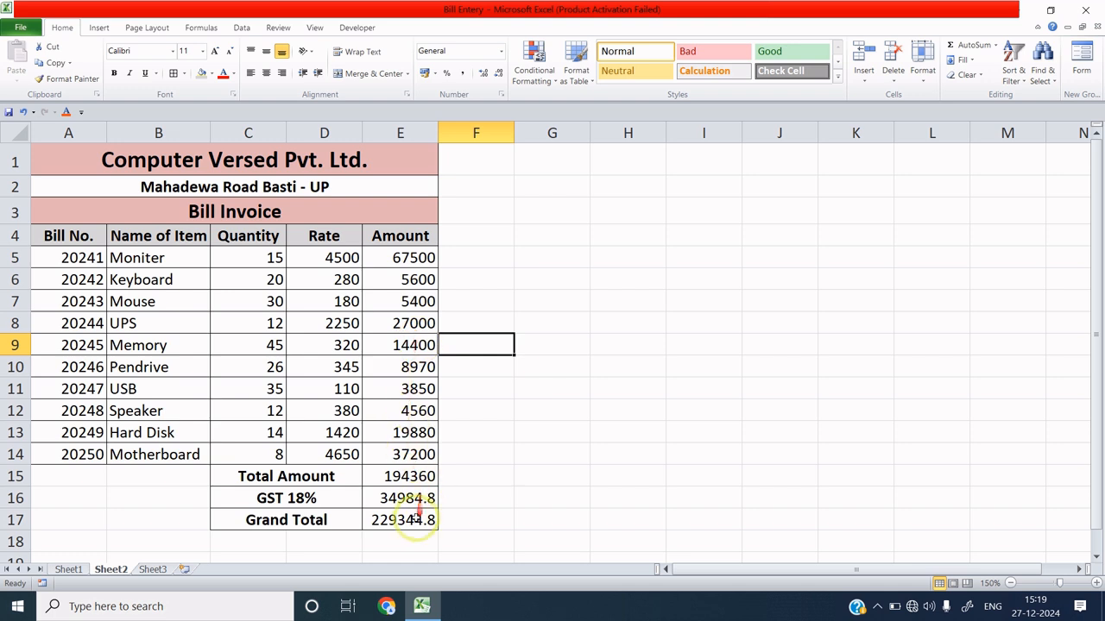
{"action": "left_click", "coordinate": [383, 518]}
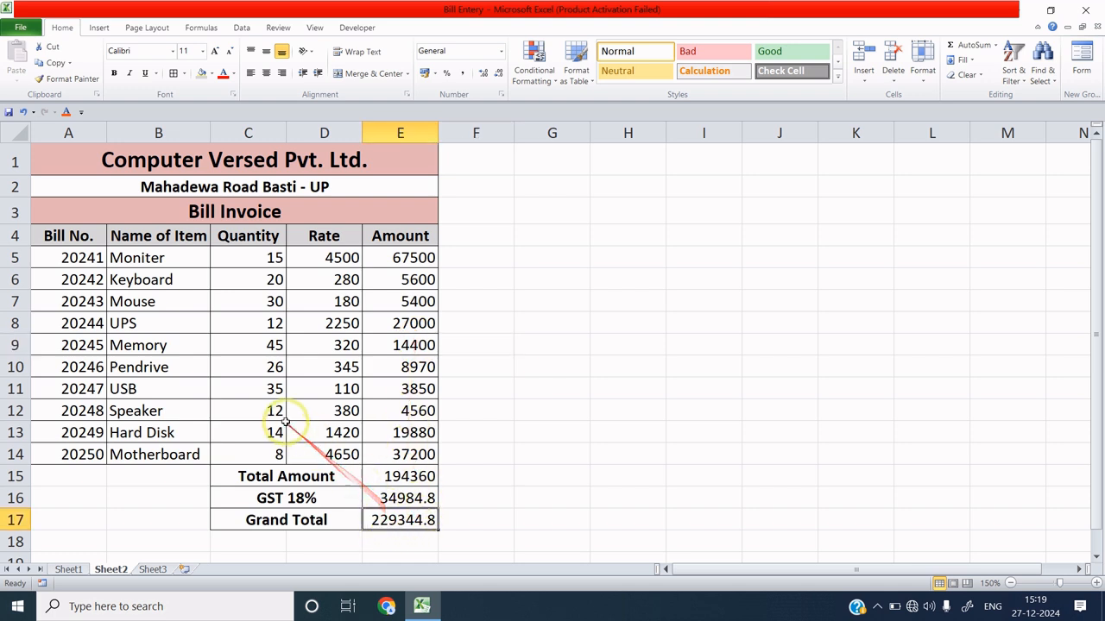
- Set the Pendrive quantity in cell C10 to 20 and check the grand total in E17
{"action": "double_click", "coordinate": [274, 370]}
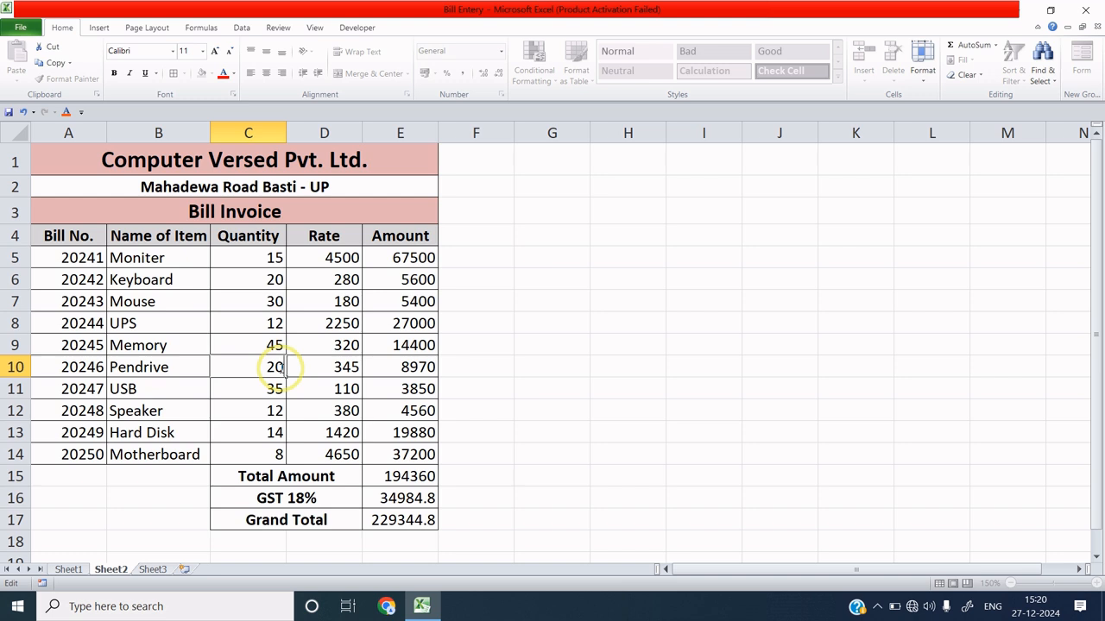
{"action": "type", "text": "0"}
{"action": "key", "text": "Return"}
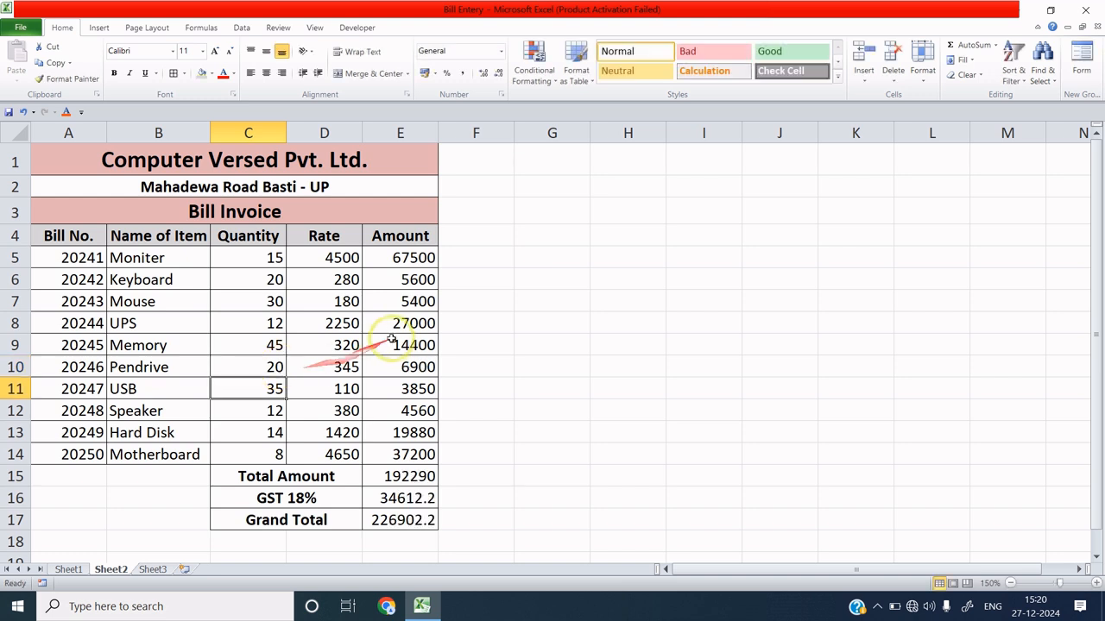
{"action": "left_click", "coordinate": [378, 518]}
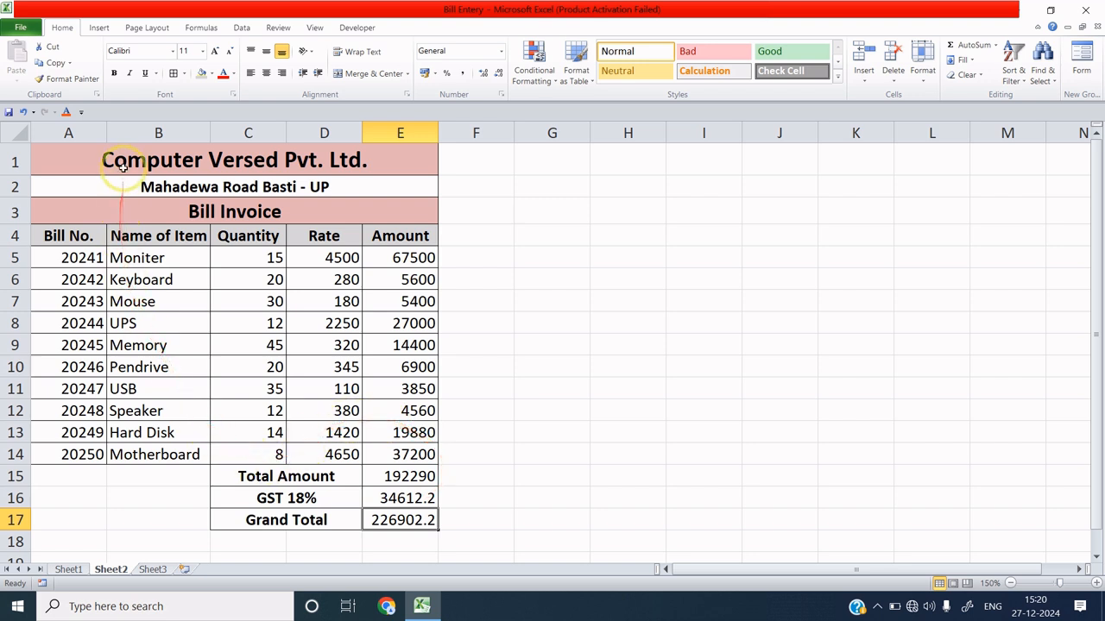
- Select the invoice table from the company title in row 1 down through the summary rows
{"action": "left_click_drag", "start_coordinate": [103, 154], "coordinate": [287, 498]}
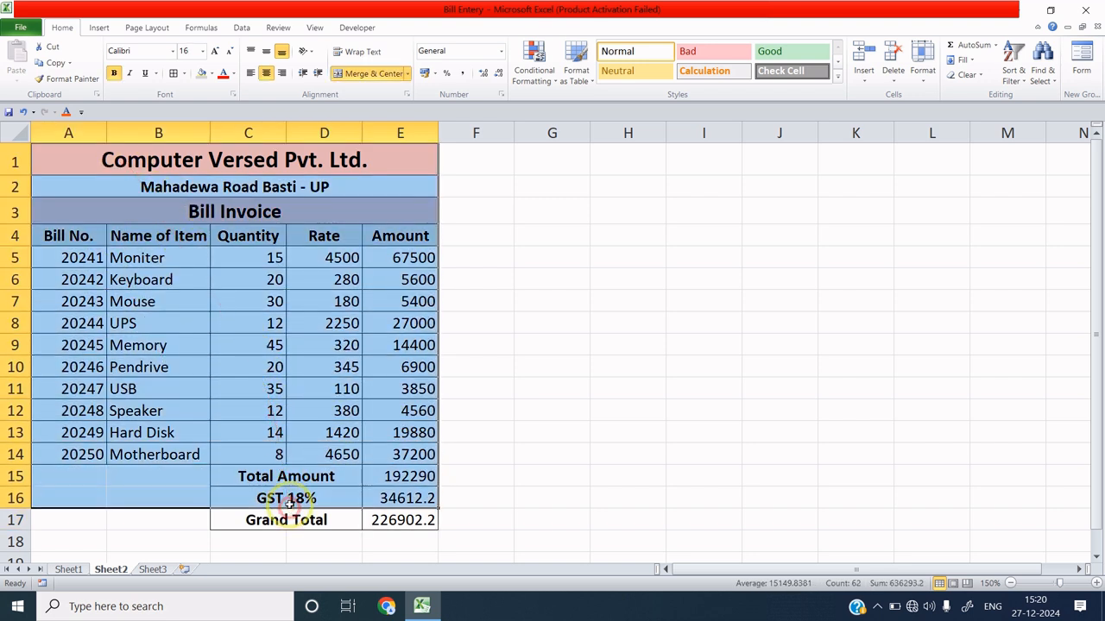